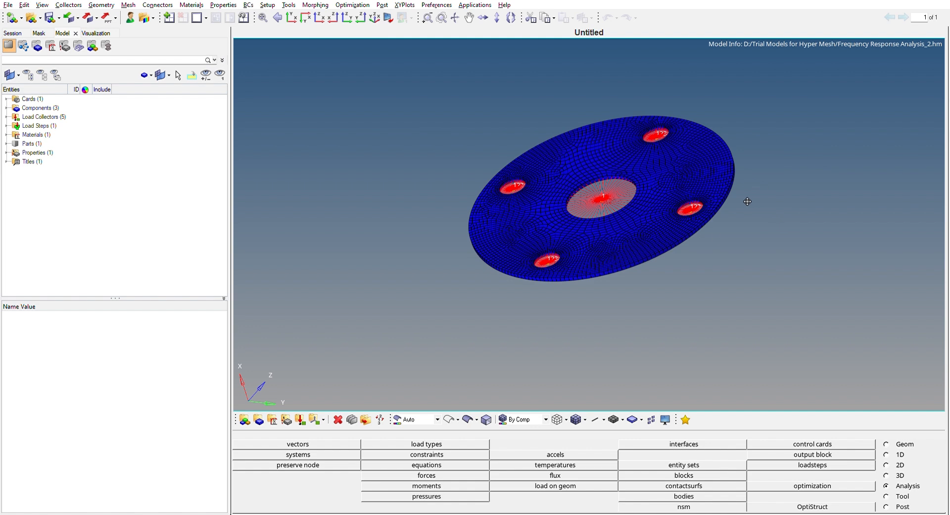
Step: Examine the meshed circular plate, its central opening and its four bolt holes from several angles
{"action": "right_click_drag", "start_coordinate": [745, 131], "coordinate": [729, 167], "text": "ctrl"}
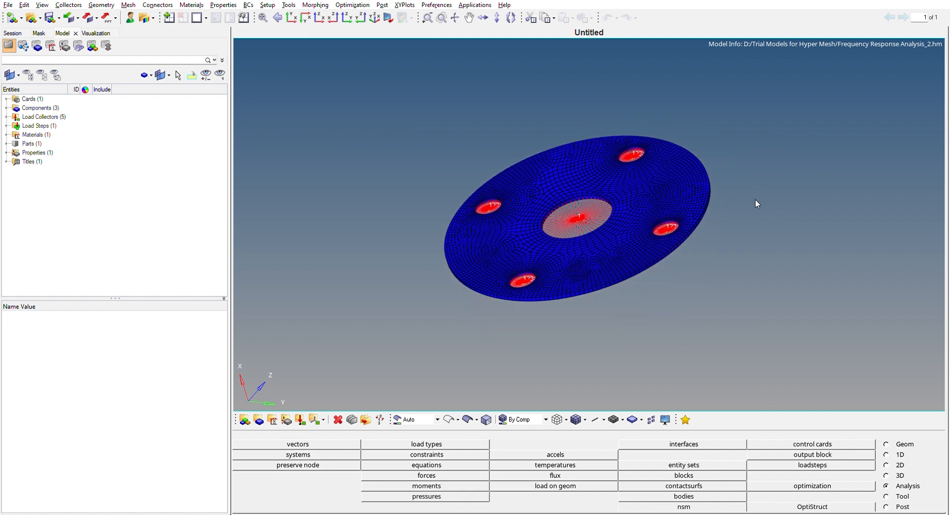
{"action": "scroll", "coordinate": [583, 165], "scroll_direction": "up", "scroll_amount": 5}
{"action": "scroll", "coordinate": [589, 171], "scroll_direction": "down", "scroll_amount": 4}
{"action": "right_click_drag", "start_coordinate": [814, 217], "coordinate": [806, 184], "text": "ctrl"}
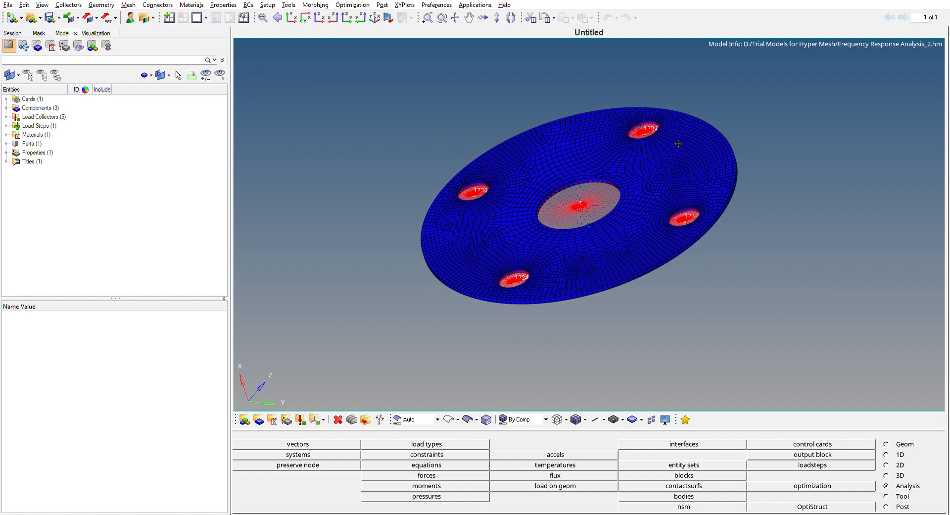
{"action": "left_click_drag", "start_coordinate": [700, 201], "coordinate": [672, 246], "text": "ctrl"}
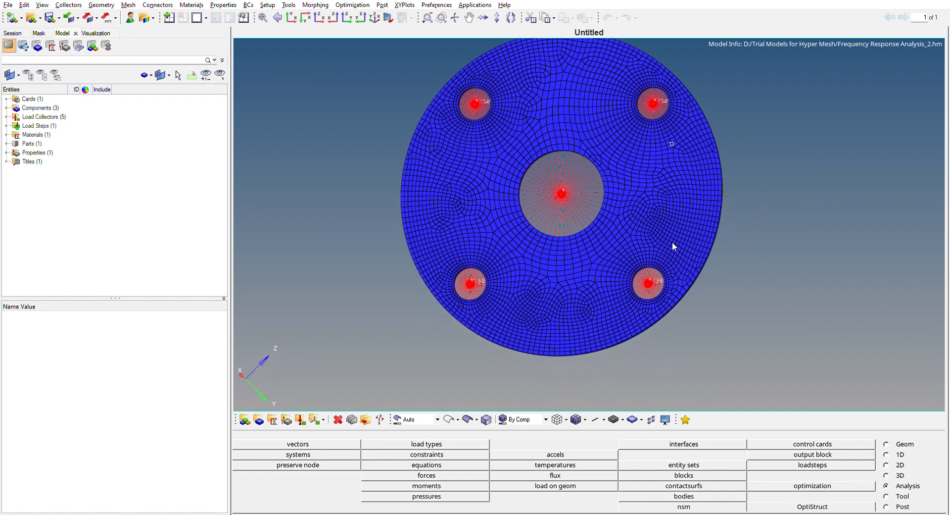
{"action": "scroll", "coordinate": [681, 227], "scroll_direction": "up", "scroll_amount": 3}
{"action": "scroll", "coordinate": [679, 224], "scroll_direction": "down", "scroll_amount": 3}
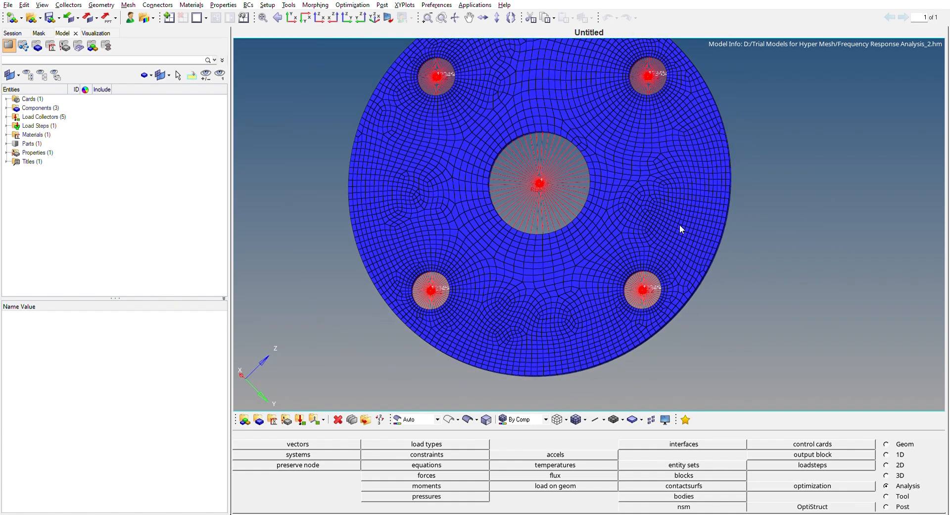
{"action": "scroll", "coordinate": [680, 224], "scroll_direction": "down", "scroll_amount": 2}
{"action": "right_click_drag", "start_coordinate": [786, 249], "coordinate": [750, 276], "text": "ctrl"}
{"action": "scroll", "coordinate": [782, 254], "scroll_direction": "down", "scroll_amount": 2}
{"action": "mouse_move", "coordinate": [751, 276]}
{"action": "left_mouse_down", "text": "ctrl"}
{"action": "mouse_move", "coordinate": [763, 200]}
{"action": "mouse_move", "coordinate": [781, 193]}
{"action": "left_mouse_up", "text": "ctrl"}
{"action": "mouse_move", "coordinate": [779, 257]}
{"action": "left_mouse_down", "text": "ctrl"}
{"action": "mouse_move", "coordinate": [766, 227]}
{"action": "mouse_move", "coordinate": [783, 257]}
{"action": "mouse_move", "coordinate": [767, 265]}
{"action": "left_mouse_up", "text": "ctrl"}
{"action": "scroll", "coordinate": [625, 151], "scroll_direction": "up", "scroll_amount": 2}
{"action": "scroll", "coordinate": [624, 152], "scroll_direction": "down", "scroll_amount": 2}
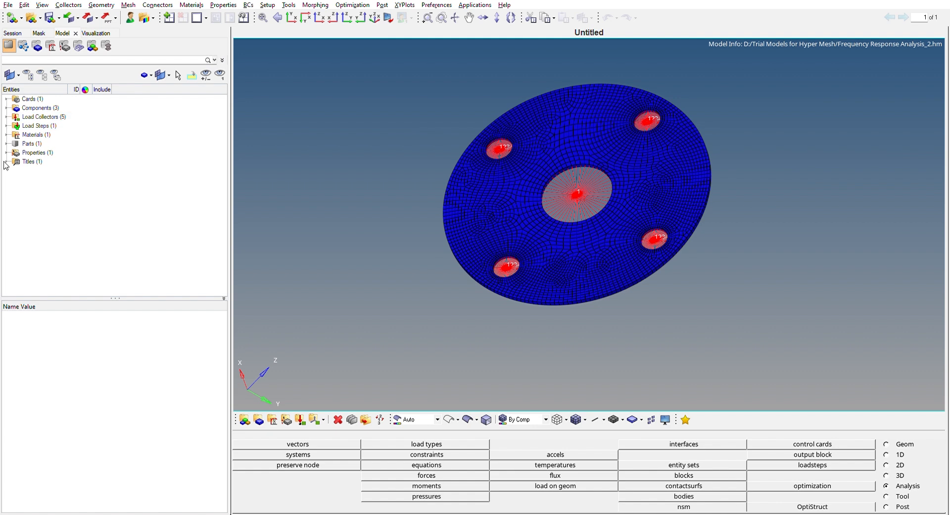
Step: Review the definitions of the Steel material and the Shell Property assigned to the model
{"action": "left_click", "coordinate": [6, 134]}
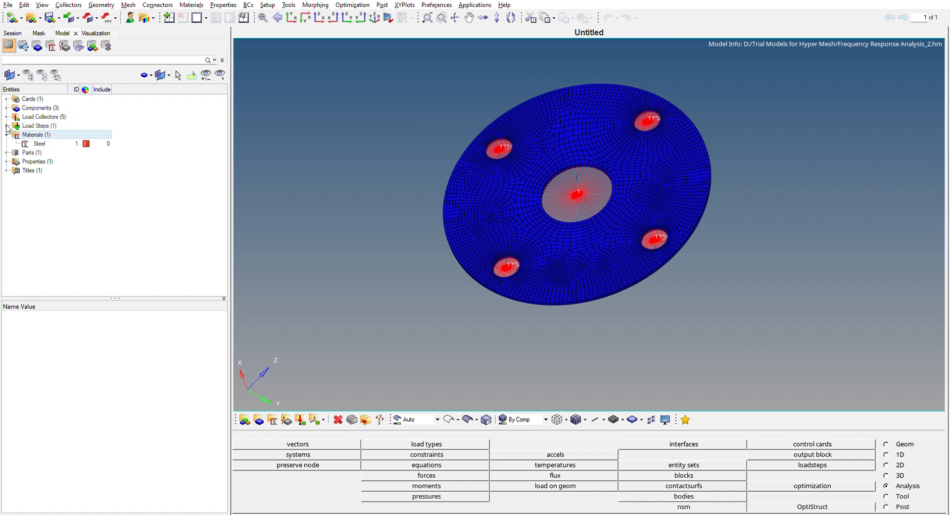
{"action": "left_click", "coordinate": [41, 142]}
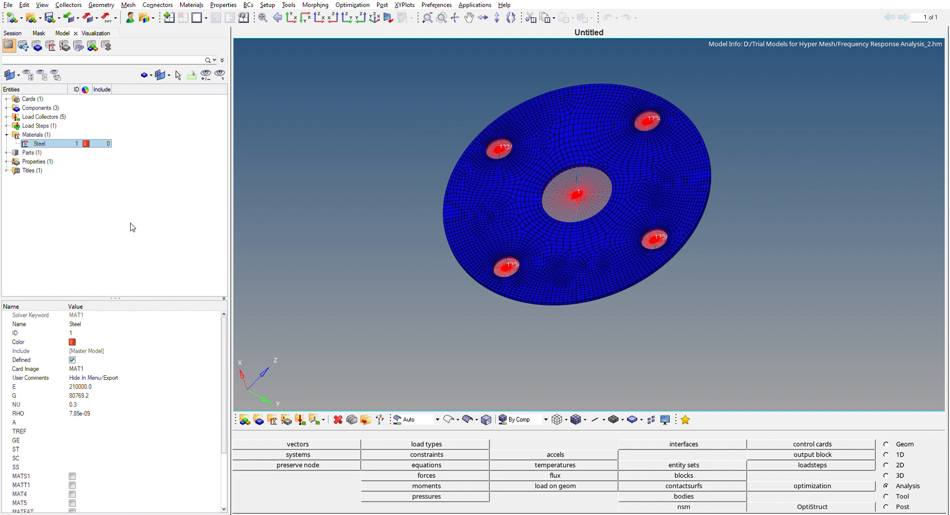
{"action": "left_click", "coordinate": [6, 134]}
{"action": "left_click", "coordinate": [7, 152]}
{"action": "left_click", "coordinate": [52, 161]}
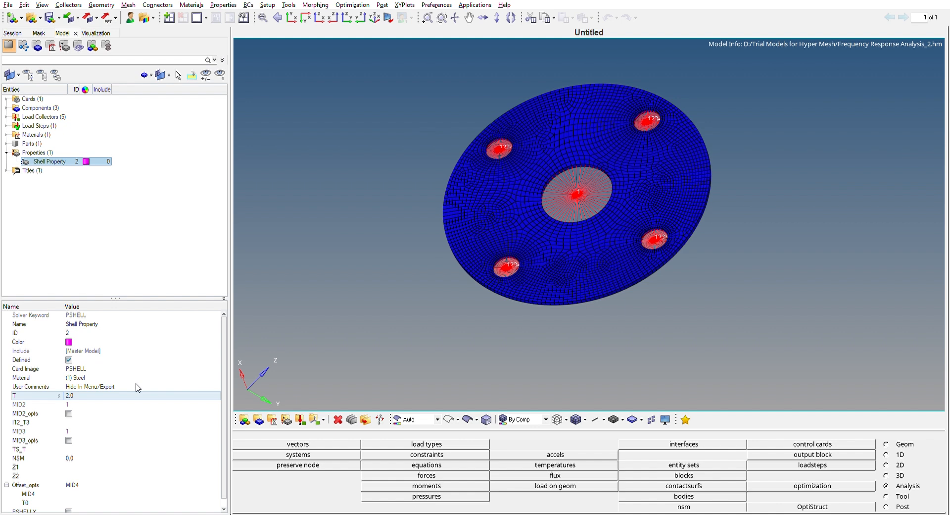
{"action": "left_click", "coordinate": [78, 229]}
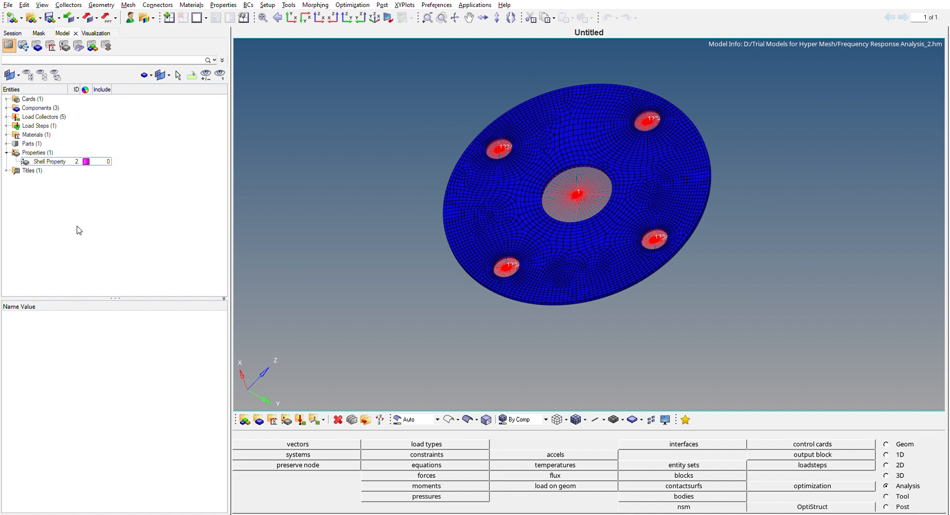
{"action": "left_click", "coordinate": [6, 151]}
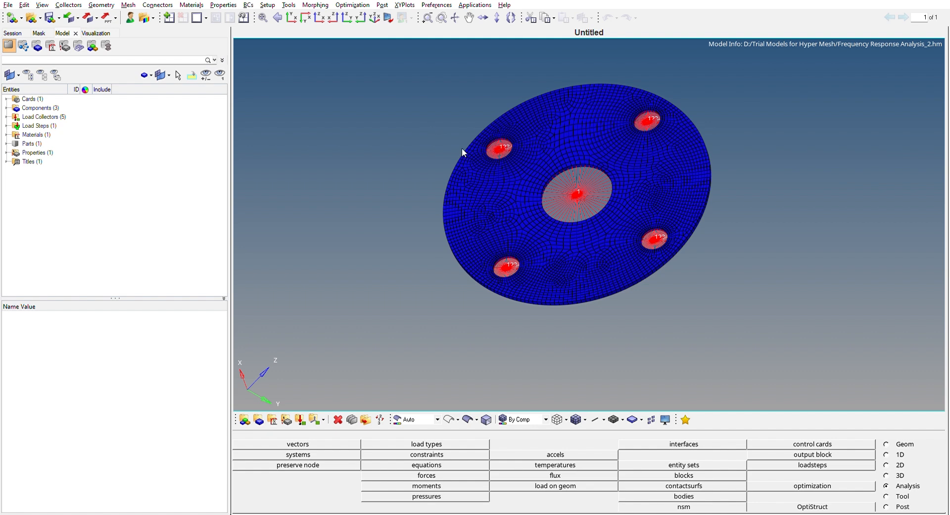
Step: Inspect the RBE2 component and its rigid elements in the plate's central opening and bolt holes
{"action": "scroll", "coordinate": [437, 139], "scroll_direction": "up", "scroll_amount": 5}
{"action": "scroll", "coordinate": [523, 147], "scroll_direction": "down", "scroll_amount": 4}
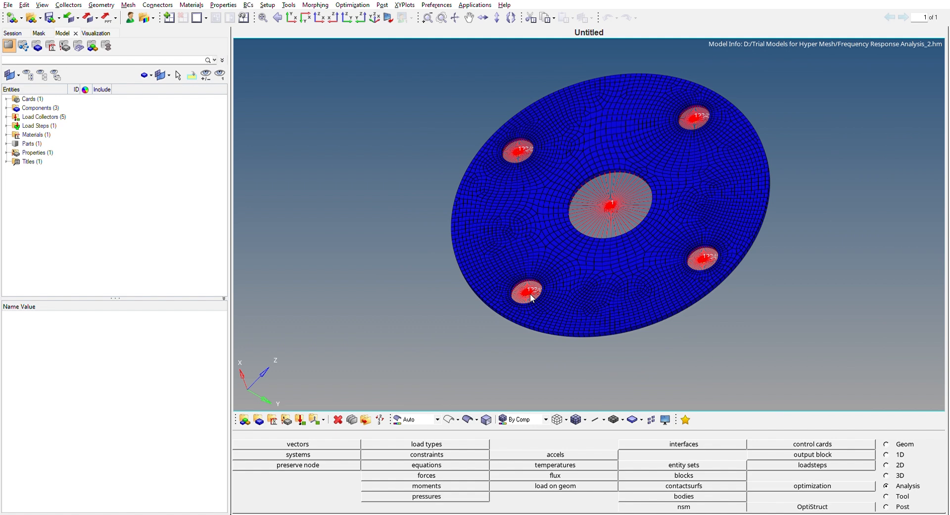
{"action": "right_click_drag", "start_coordinate": [808, 248], "coordinate": [743, 251], "text": "ctrl"}
{"action": "left_click_drag", "start_coordinate": [445, 213], "coordinate": [437, 171], "text": "ctrl"}
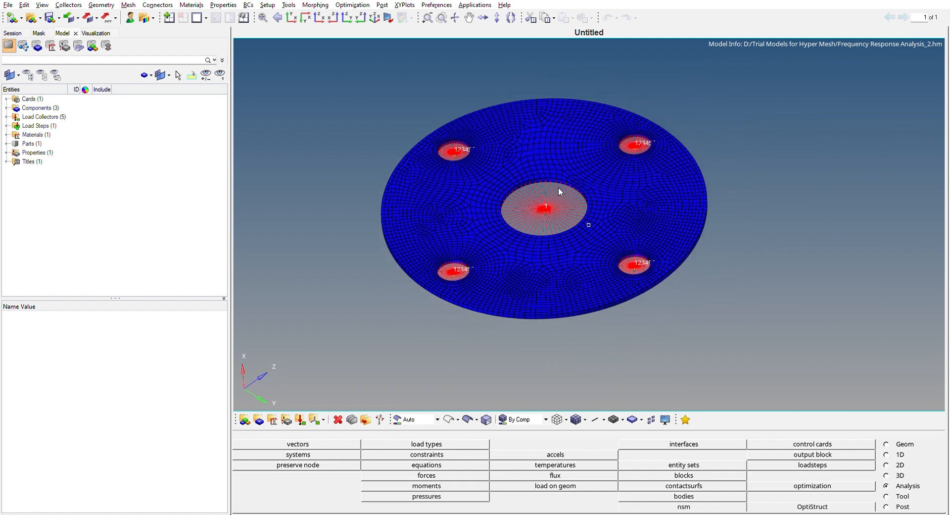
{"action": "scroll", "coordinate": [307, 153], "scroll_direction": "down", "scroll_amount": 2}
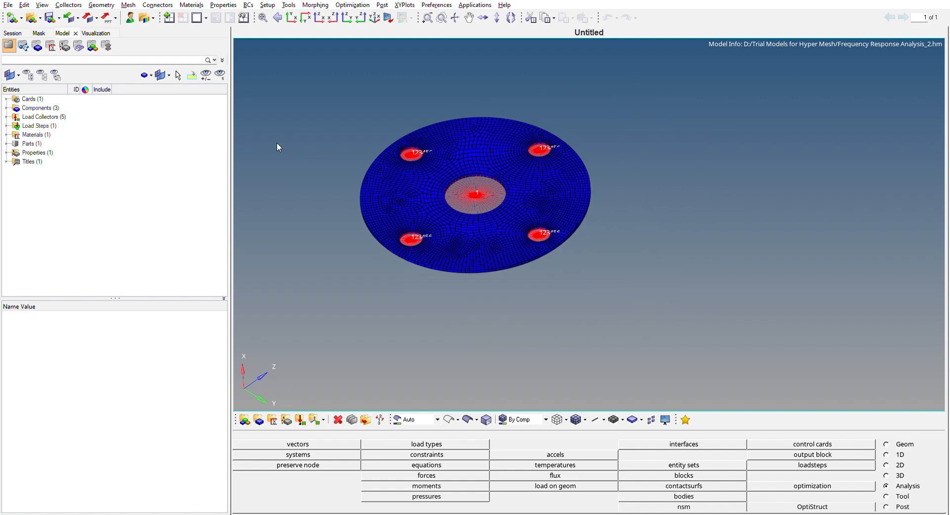
{"action": "right_click_drag", "start_coordinate": [277, 142], "coordinate": [326, 134], "text": "ctrl"}
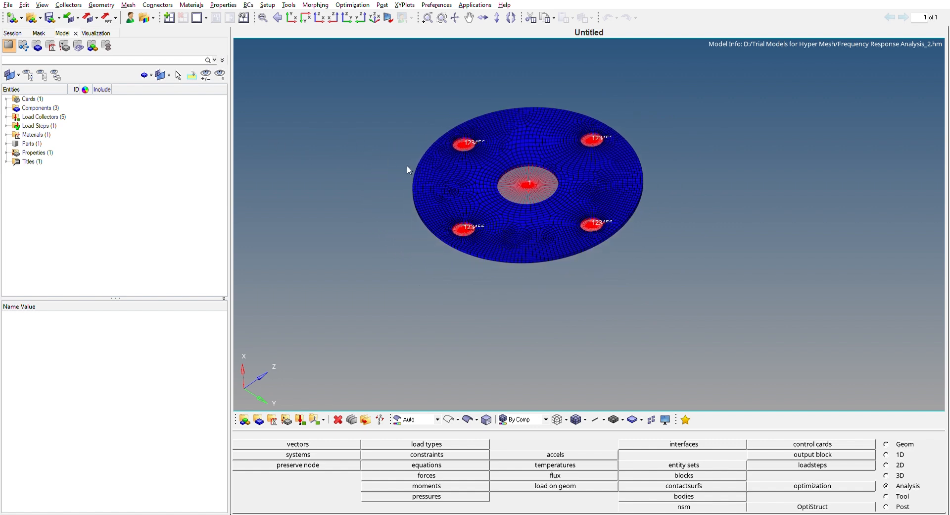
{"action": "left_click", "coordinate": [7, 108]}
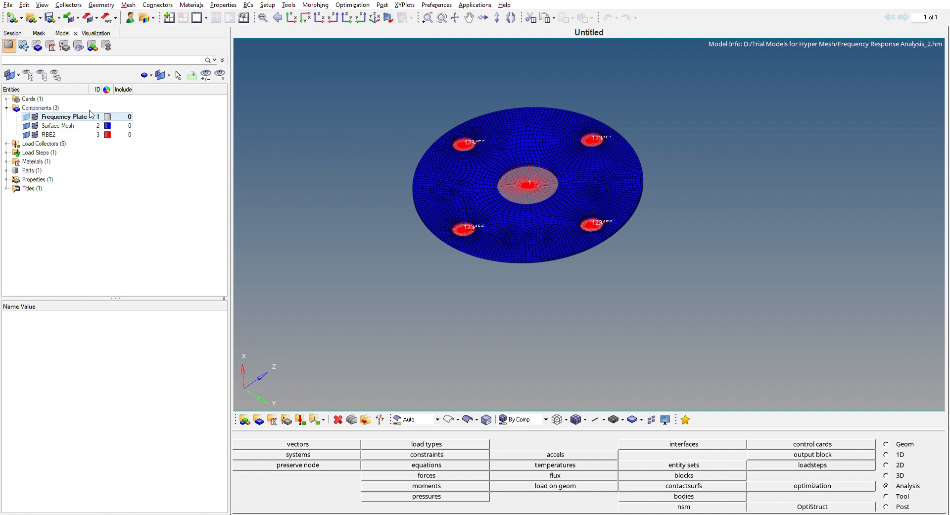
{"action": "left_click", "coordinate": [74, 132]}
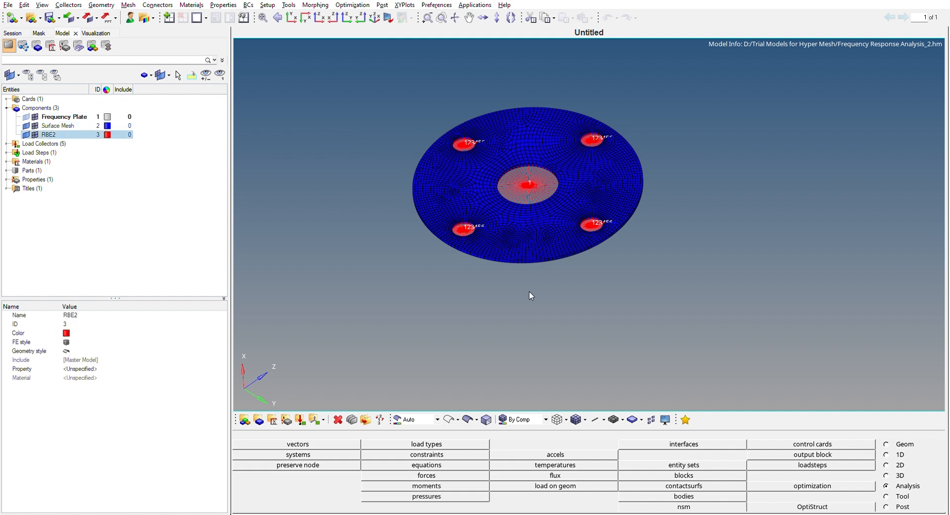
{"action": "scroll", "coordinate": [529, 292], "scroll_direction": "up", "scroll_amount": 10}
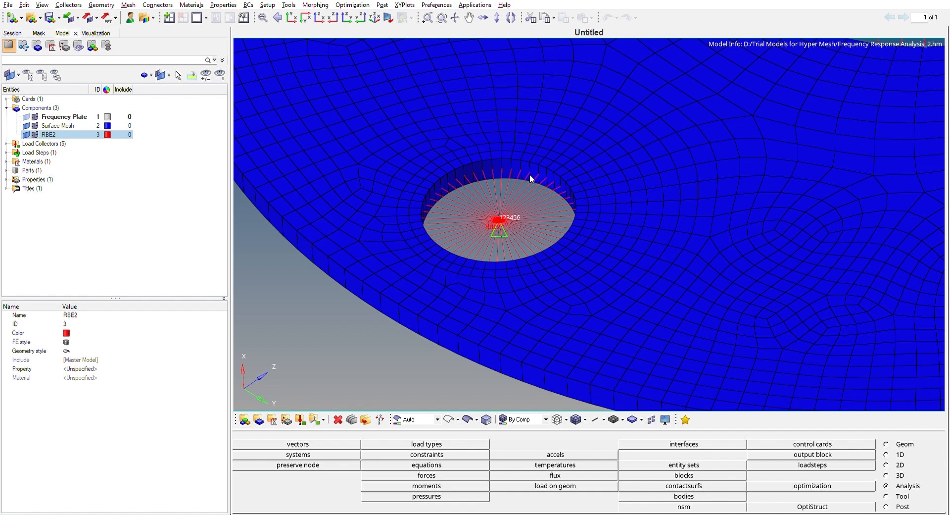
{"action": "scroll", "coordinate": [452, 205], "scroll_direction": "down", "scroll_amount": 10}
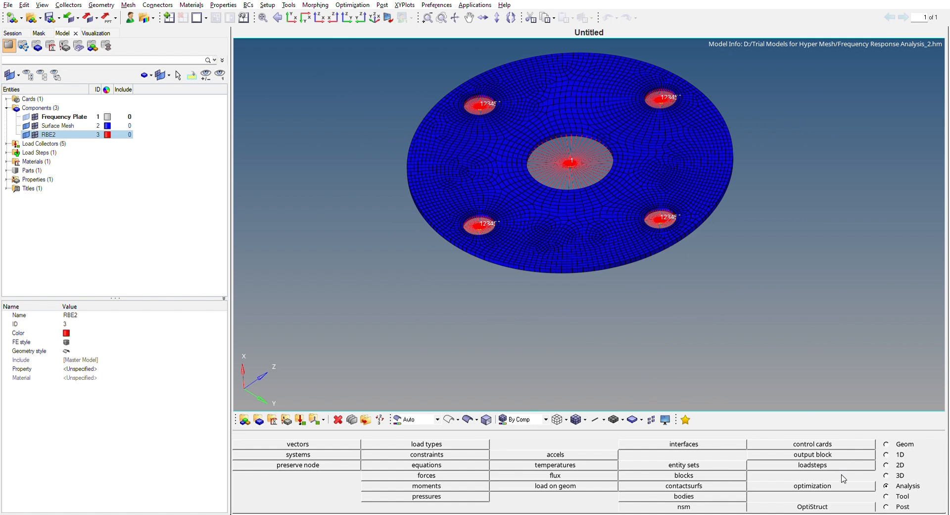
Step: Review the creation options for RBE2 rigid elements, including their nodes and degrees of freedom, without creating any
{"action": "left_click", "coordinate": [887, 453]}
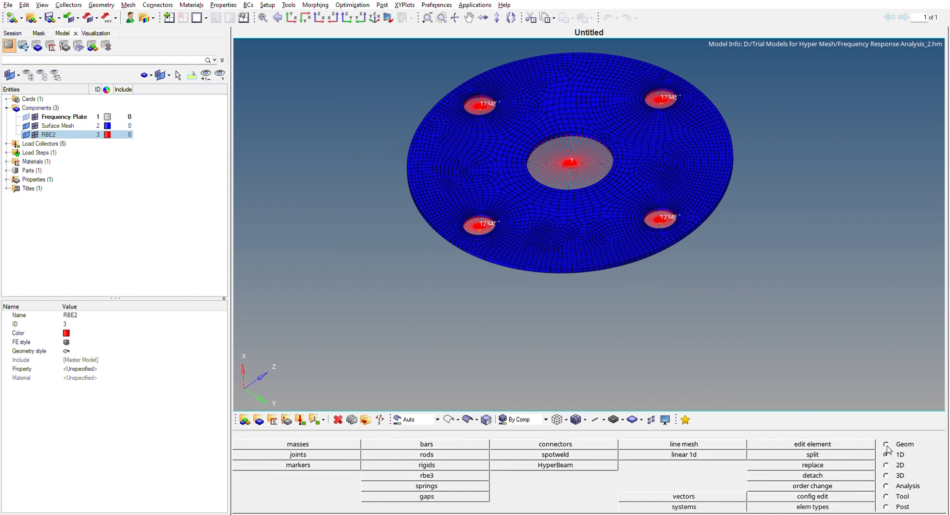
{"action": "left_click", "coordinate": [467, 464]}
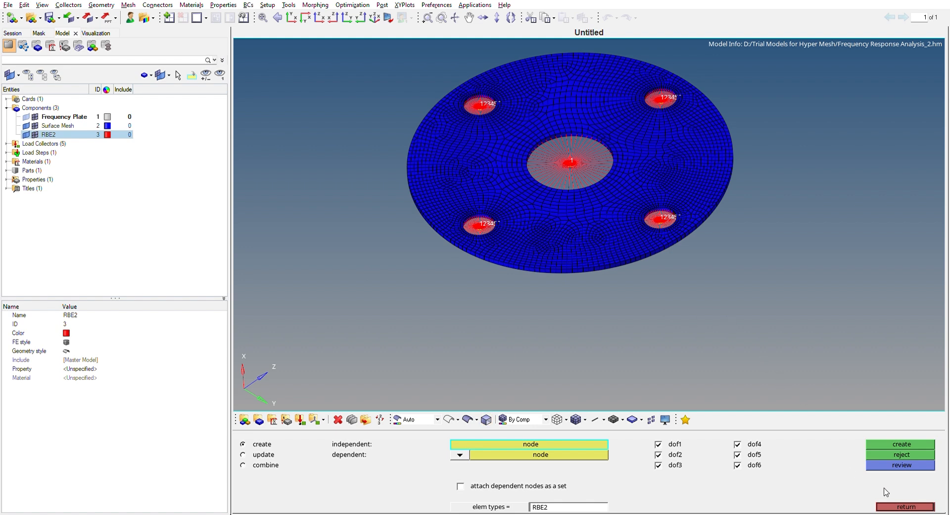
{"action": "left_click", "coordinate": [905, 505]}
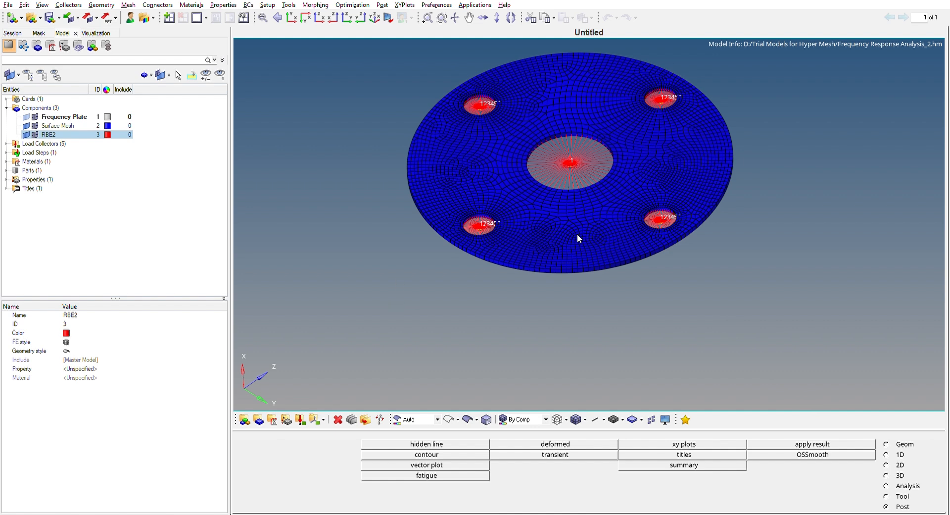
{"action": "left_click", "coordinate": [15, 107]}
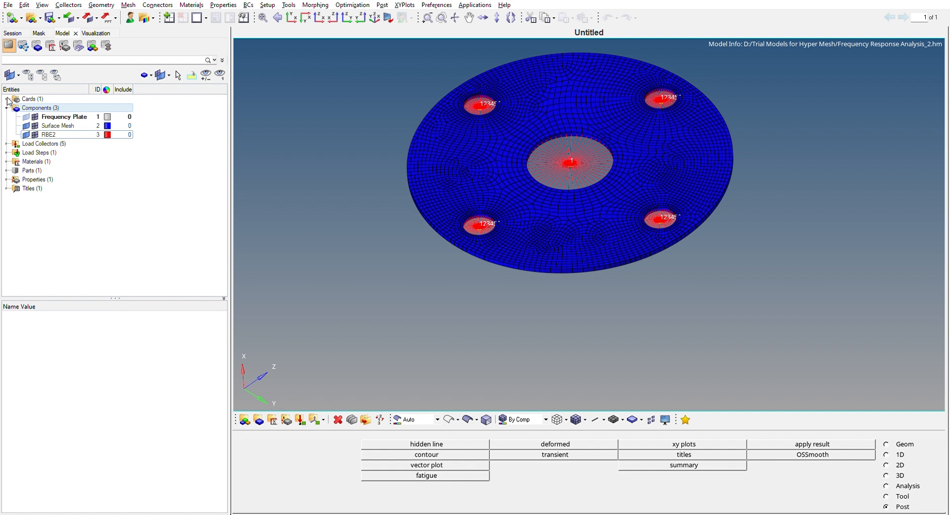
{"action": "left_click", "coordinate": [6, 108]}
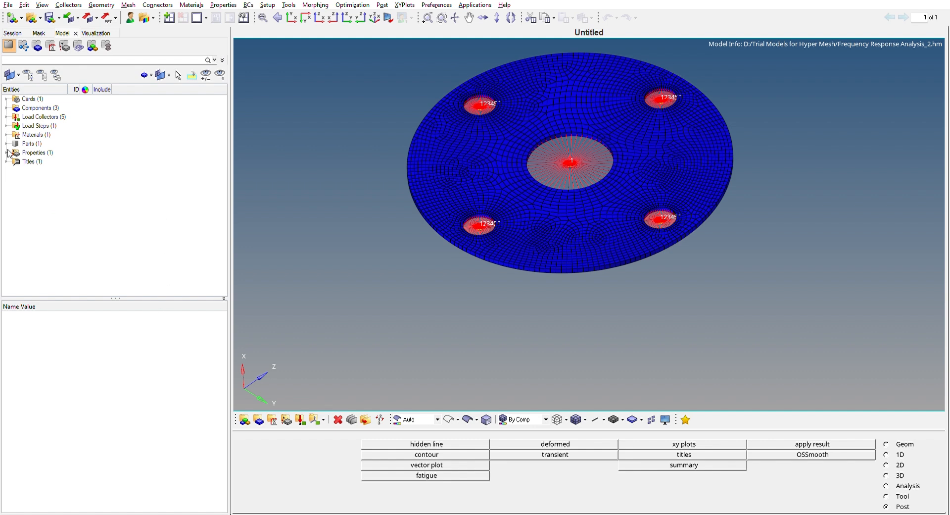
Step: Inspect the Constraints load collector and its supports at the centres of the four bolt holes
{"action": "left_click", "coordinate": [7, 116]}
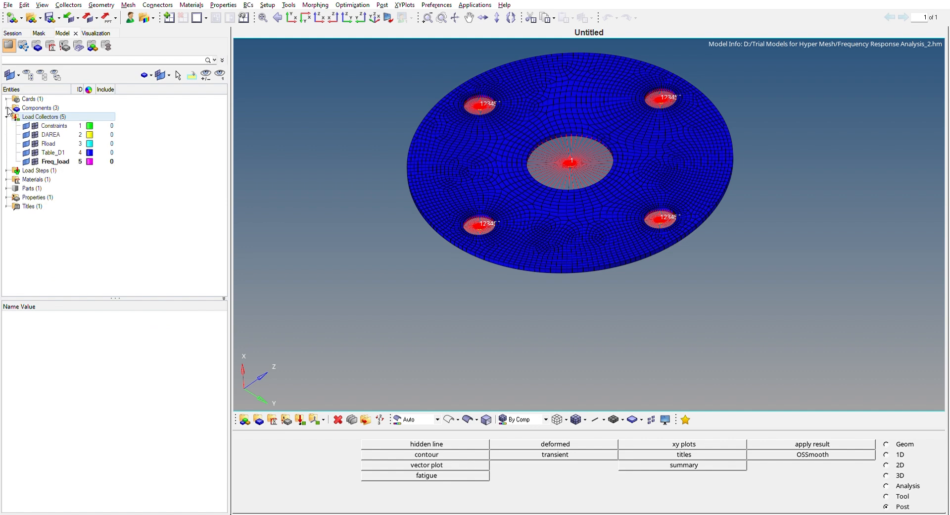
{"action": "left_click", "coordinate": [56, 125]}
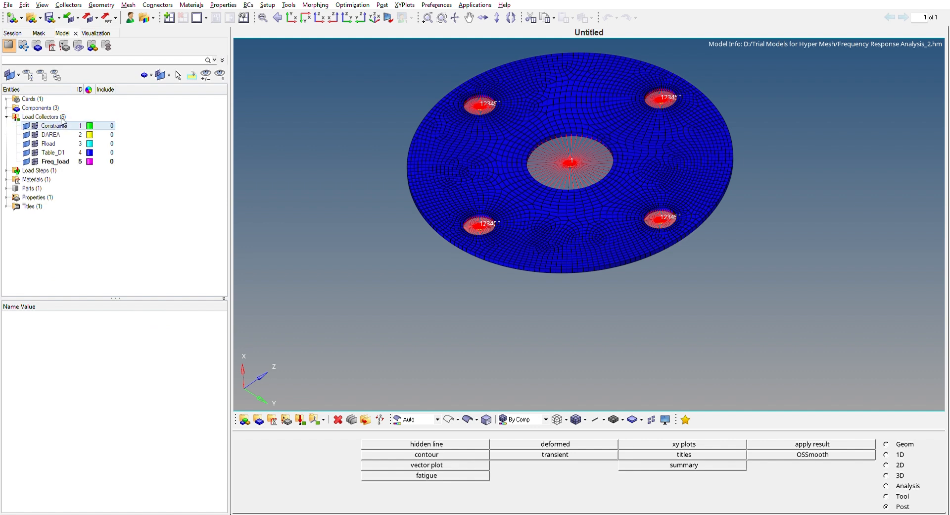
{"action": "left_click", "coordinate": [61, 125]}
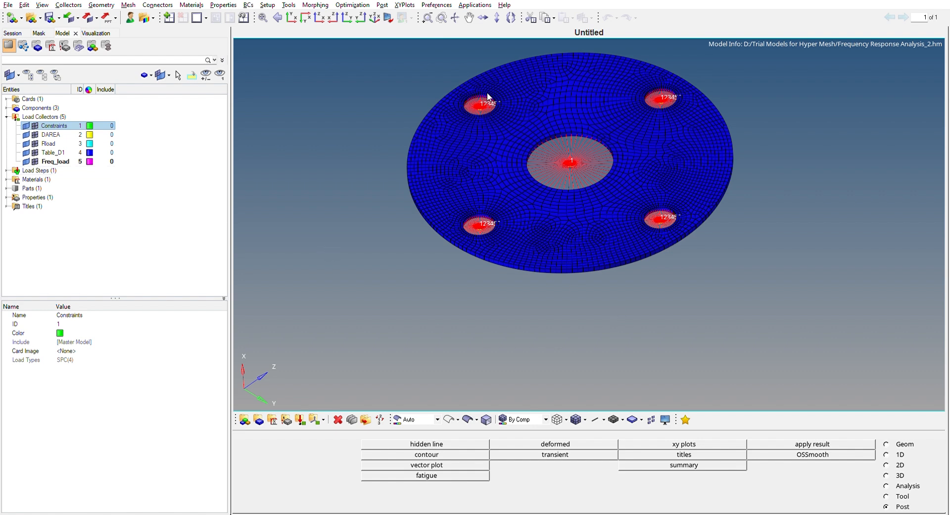
{"action": "scroll", "coordinate": [486, 97], "scroll_direction": "up", "scroll_amount": 3}
{"action": "scroll", "coordinate": [486, 97], "scroll_direction": "up", "scroll_amount": 2}
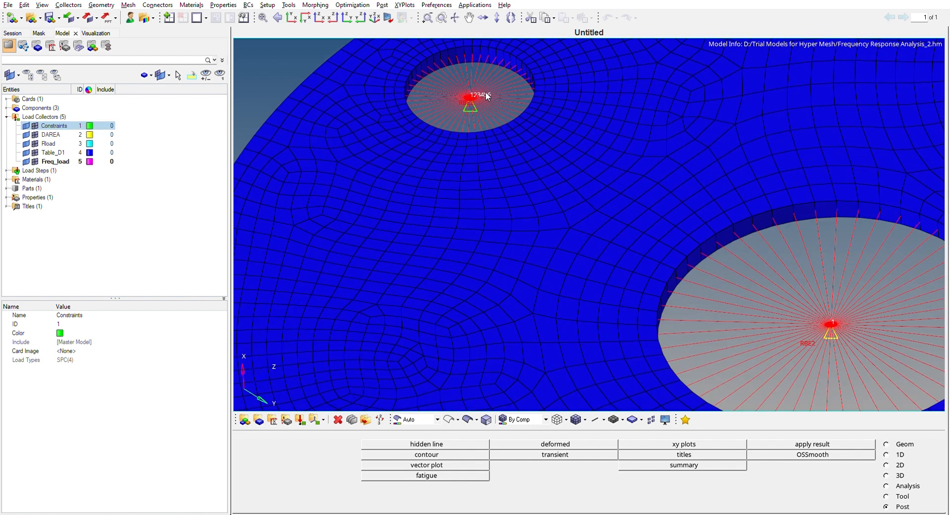
{"action": "scroll", "coordinate": [474, 103], "scroll_direction": "down", "scroll_amount": 4}
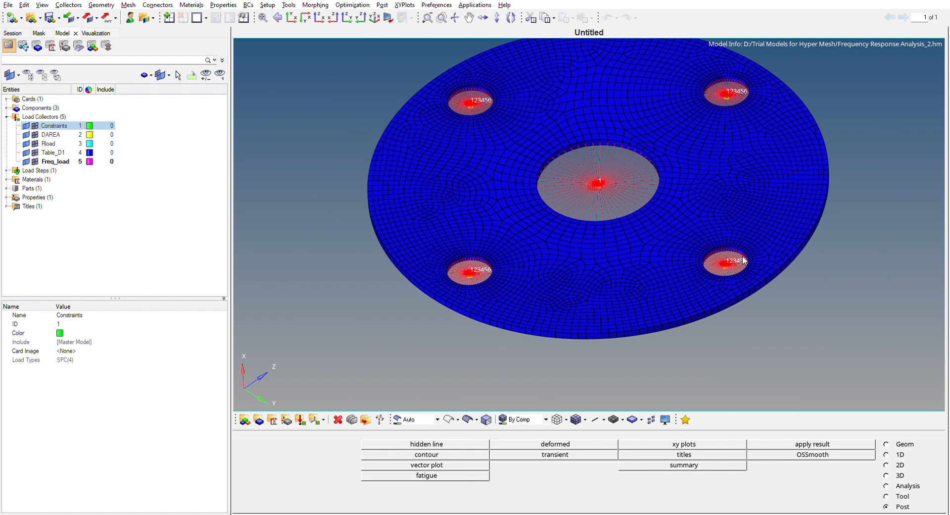
{"action": "scroll", "coordinate": [745, 260], "scroll_direction": "up", "scroll_amount": 3}
{"action": "scroll", "coordinate": [712, 255], "scroll_direction": "down", "scroll_amount": 1}
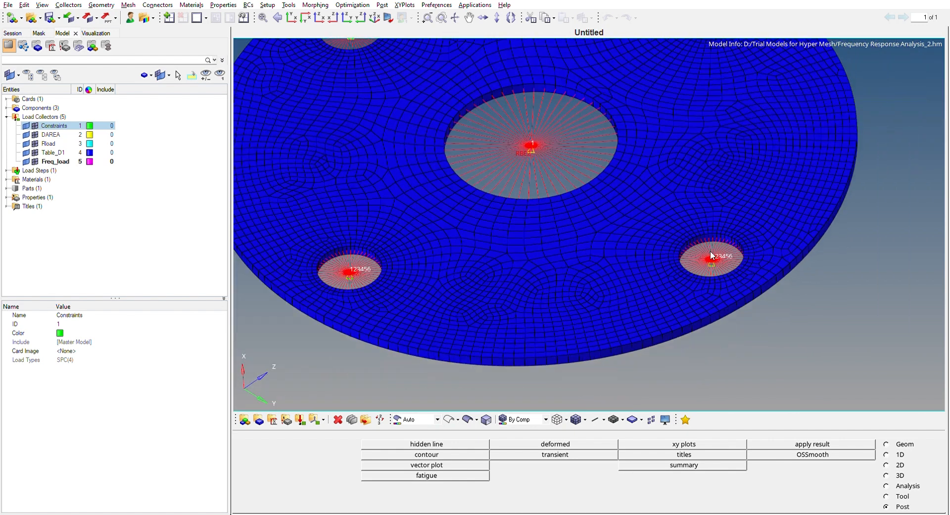
{"action": "scroll", "coordinate": [712, 252], "scroll_direction": "down", "scroll_amount": 2}
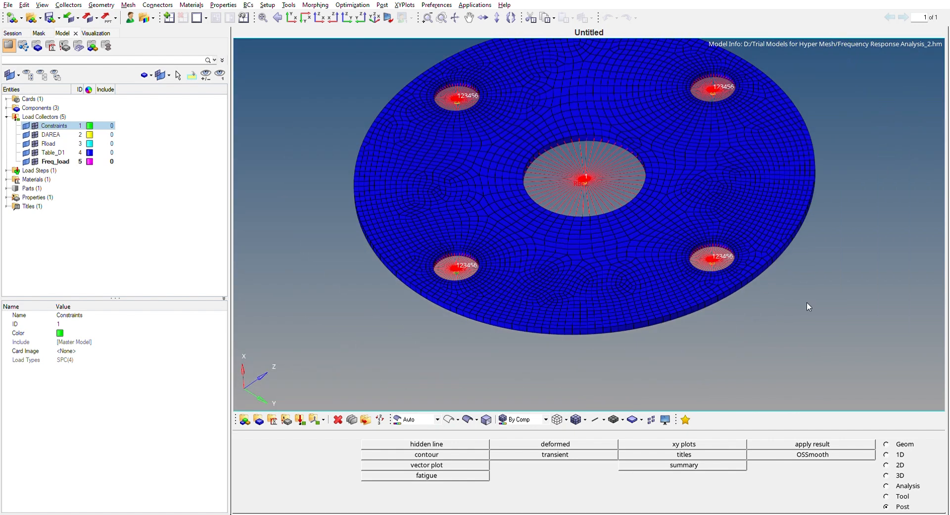
Step: Hide the elements of the RBE2 component and check the constraint at a bolt hole's centre
{"action": "key", "text": "d"}
{"action": "left_click", "coordinate": [242, 464]}
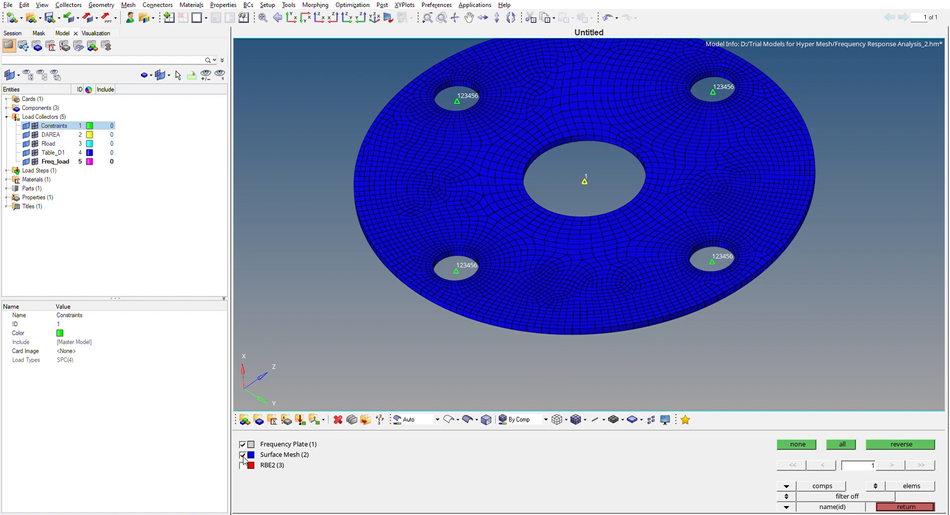
{"action": "left_click", "coordinate": [909, 506]}
{"action": "scroll", "coordinate": [457, 265], "scroll_direction": "up", "scroll_amount": 3}
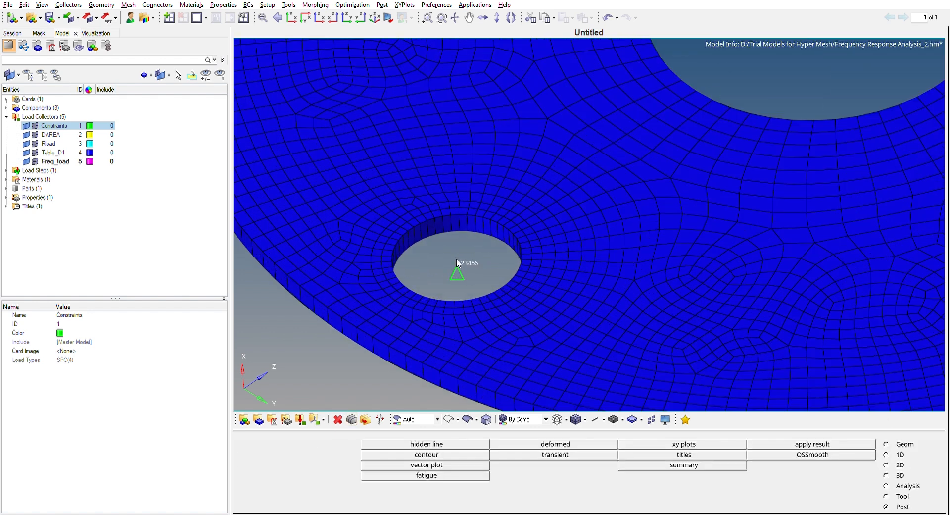
{"action": "scroll", "coordinate": [457, 264], "scroll_direction": "up", "scroll_amount": 2}
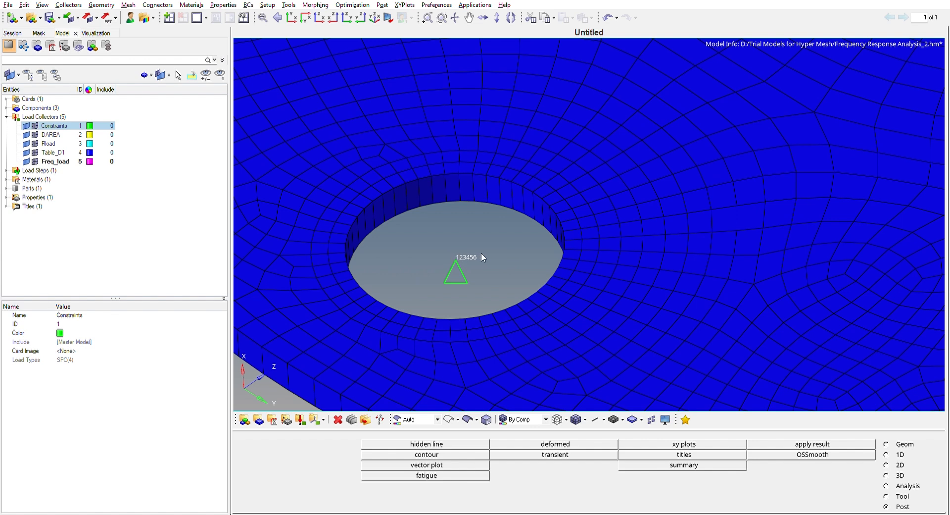
{"action": "scroll", "coordinate": [481, 253], "scroll_direction": "down", "scroll_amount": 8}
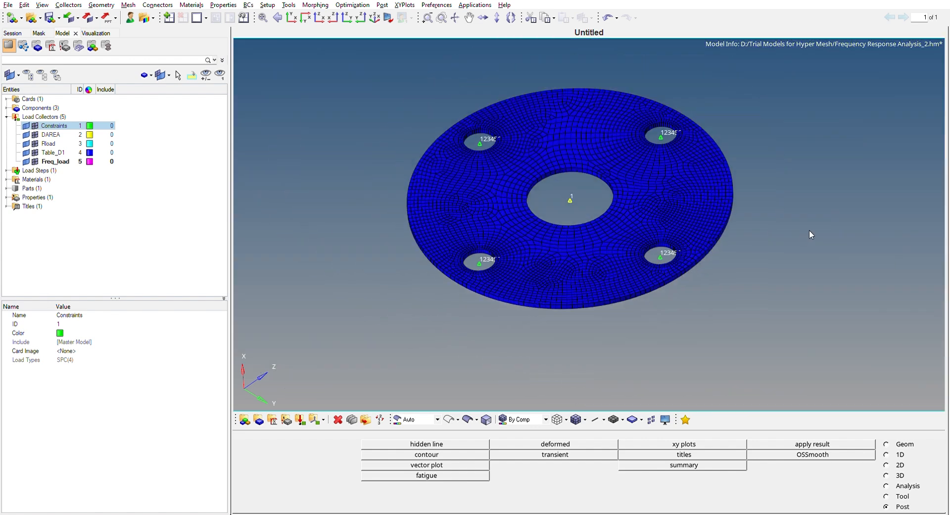
{"action": "right_click_drag", "start_coordinate": [761, 191], "coordinate": [710, 197], "text": "ctrl"}
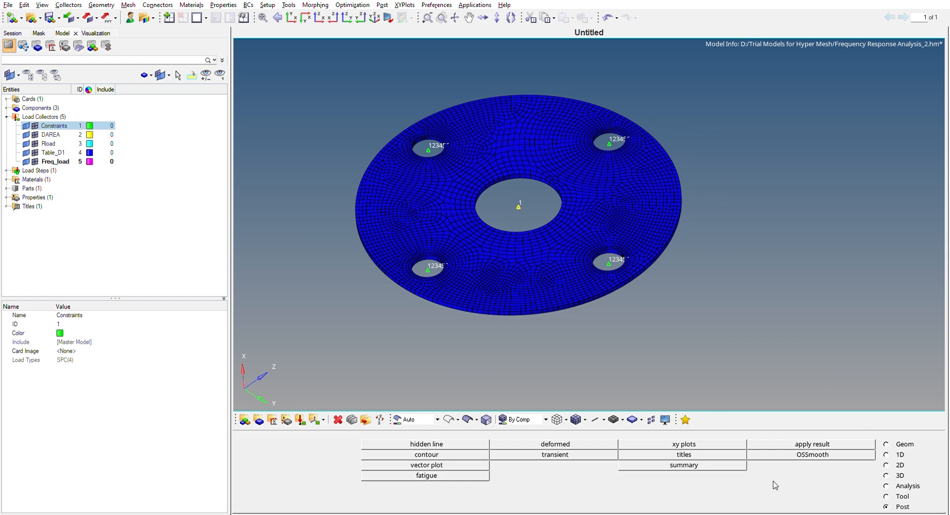
Step: Review the constraint creation options for SPC supports, including the six degrees of freedom, without creating any
{"action": "left_click", "coordinate": [896, 484]}
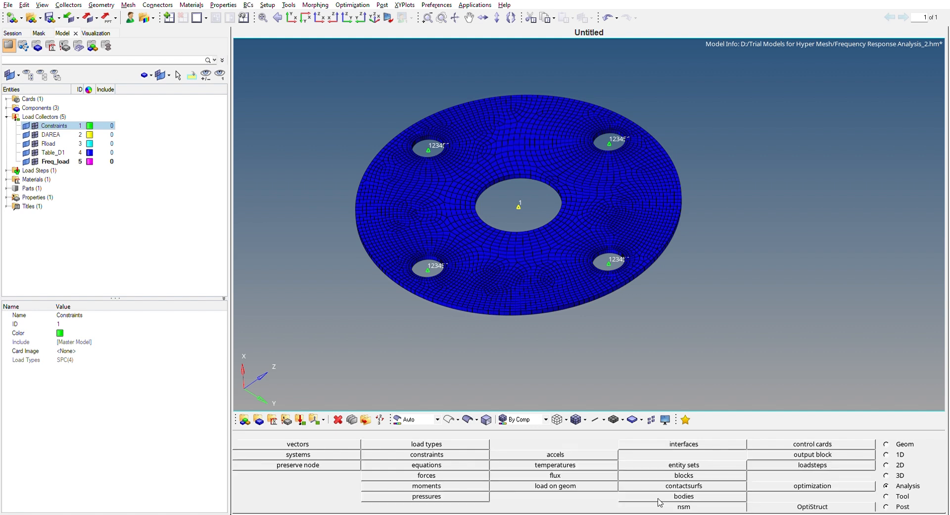
{"action": "left_click", "coordinate": [469, 453]}
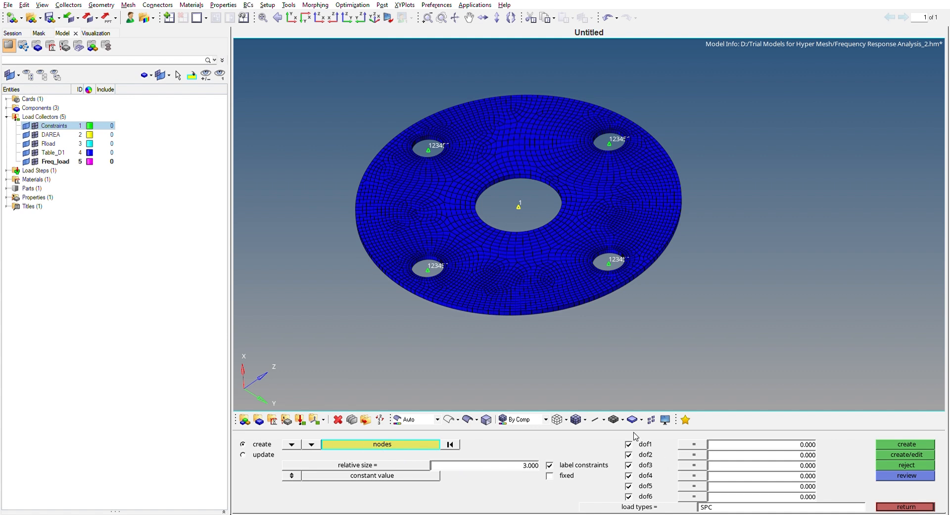
{"action": "left_click", "coordinate": [628, 486]}
{"action": "left_click", "coordinate": [905, 501]}
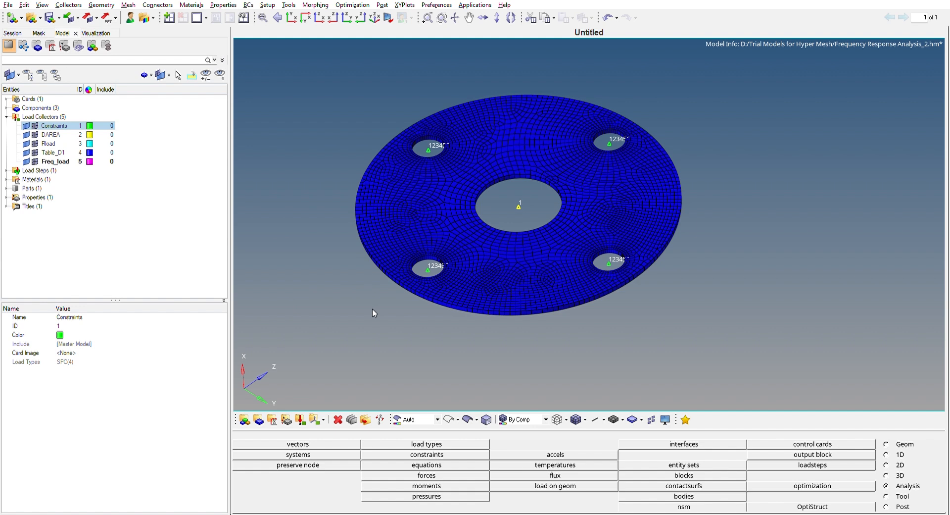
Step: Inspect the DAREA load collector and its card image and load type
{"action": "left_click", "coordinate": [64, 132]}
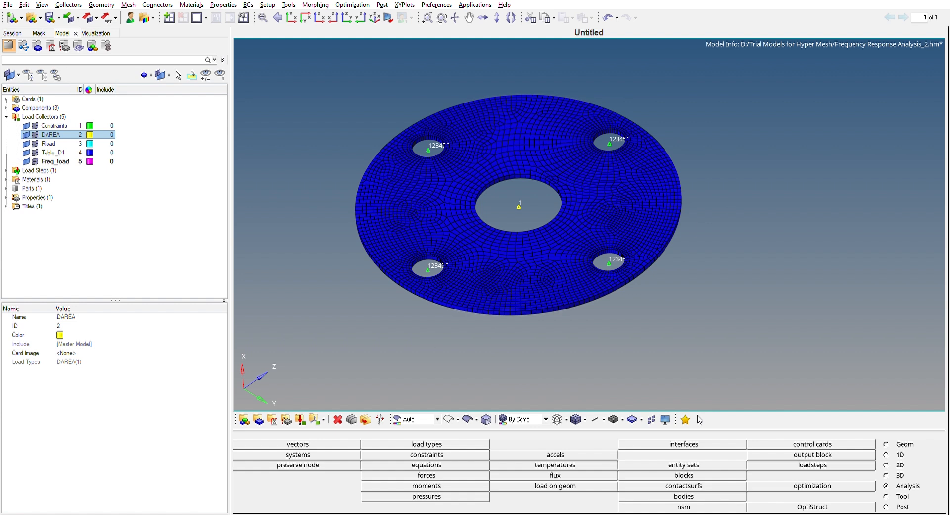
{"action": "left_click", "coordinate": [66, 234]}
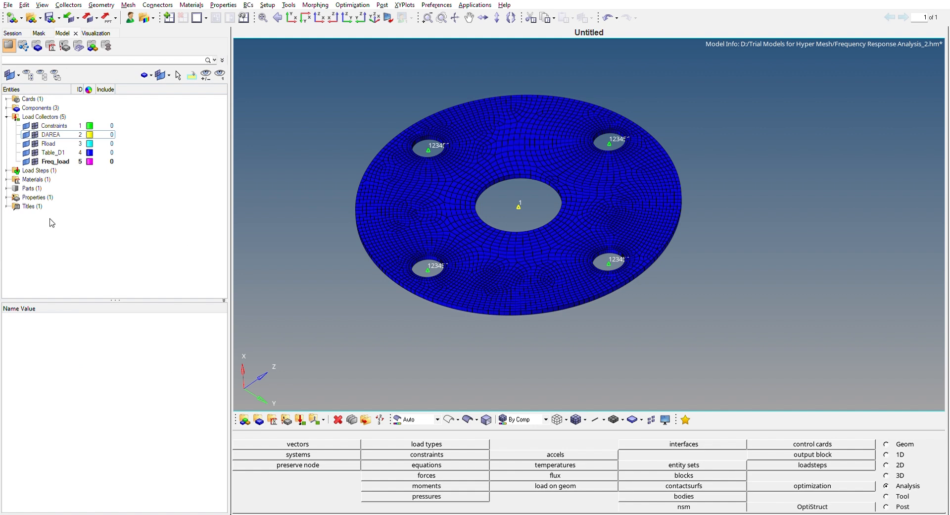
{"action": "left_click", "coordinate": [59, 130]}
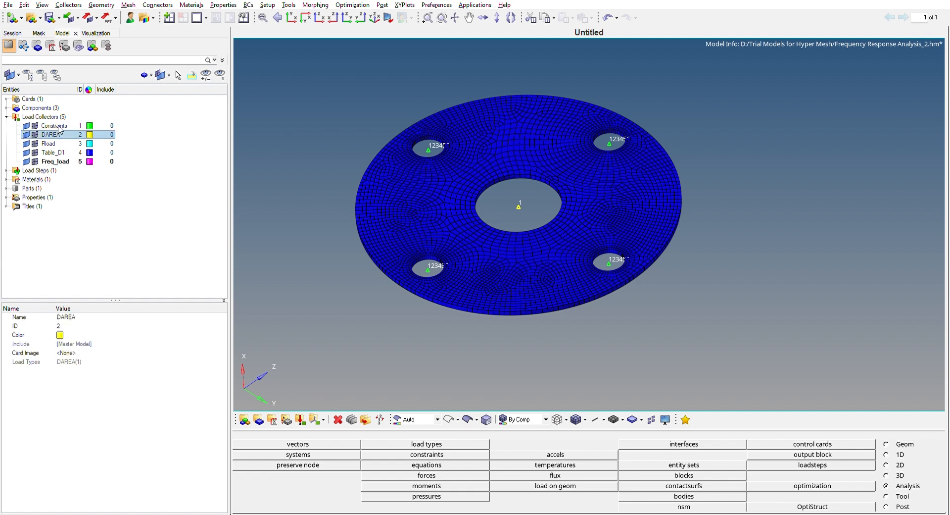
{"action": "left_click", "coordinate": [120, 265]}
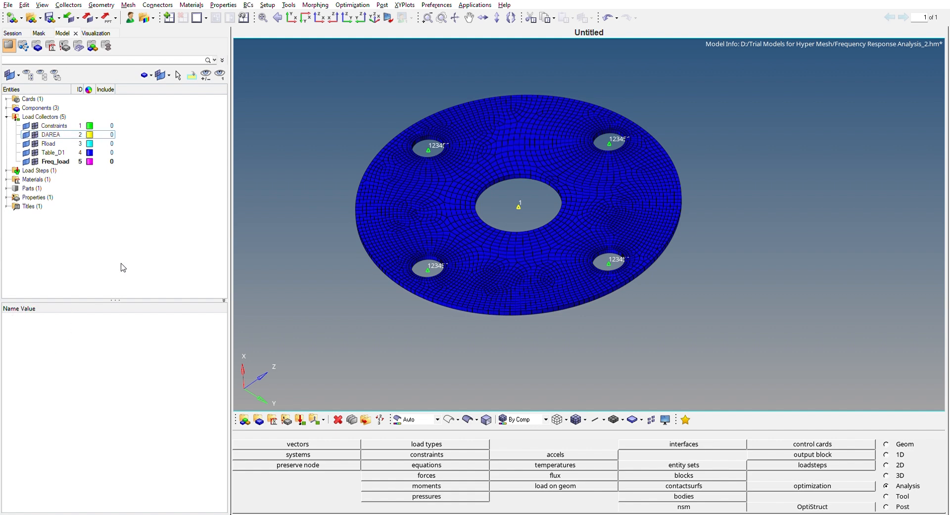
{"action": "left_click", "coordinate": [61, 131]}
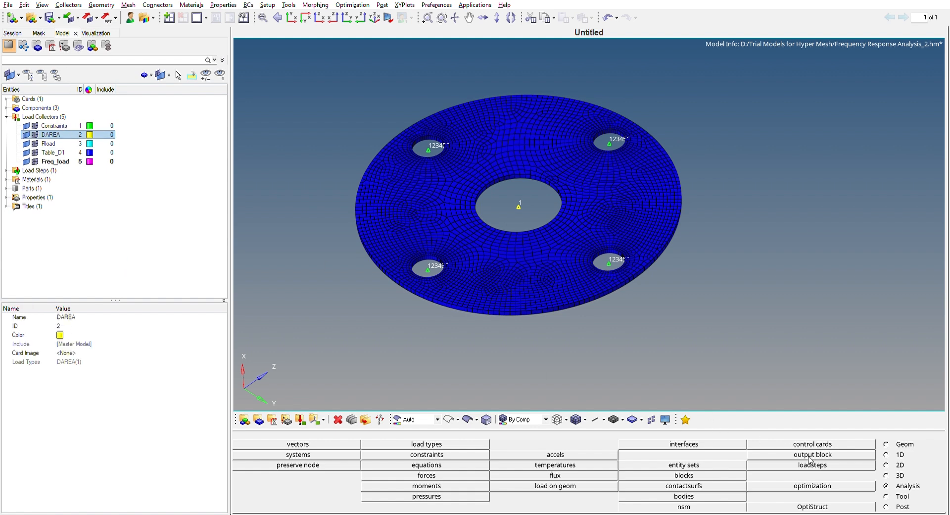
Step: Review the constraint options used for a DAREA load and examine the load at the centre of the plate's central opening
{"action": "left_click", "coordinate": [411, 454]}
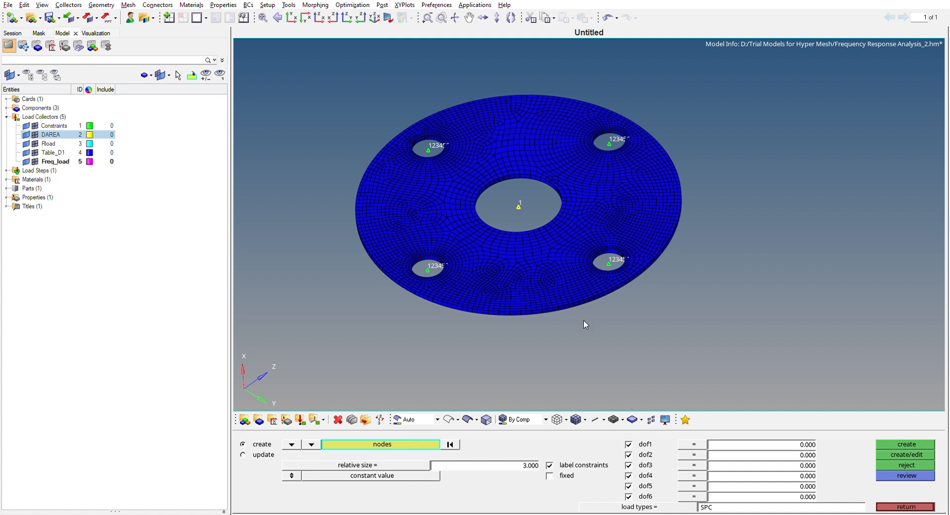
{"action": "left_click", "coordinate": [721, 505]}
{"action": "right_click_drag", "start_coordinate": [555, 328], "coordinate": [621, 365], "text": "ctrl"}
{"action": "left_click_drag", "start_coordinate": [597, 233], "coordinate": [574, 271], "text": "ctrl"}
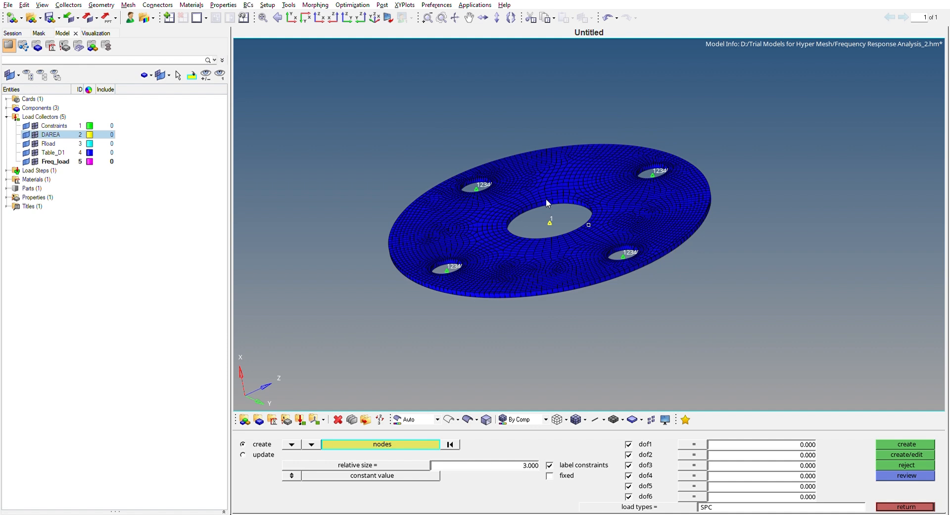
{"action": "scroll", "coordinate": [549, 218], "scroll_direction": "up", "scroll_amount": 3}
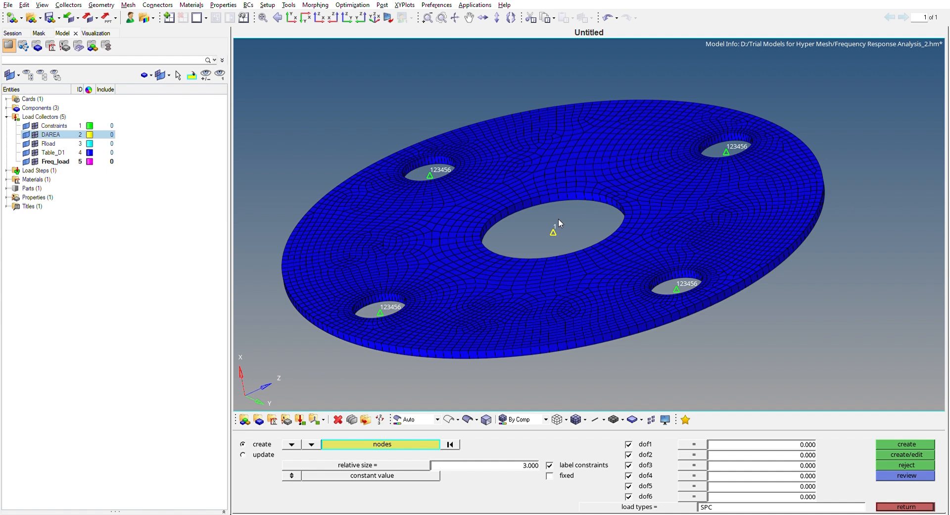
{"action": "left_click_drag", "start_coordinate": [307, 183], "coordinate": [303, 143], "text": "ctrl"}
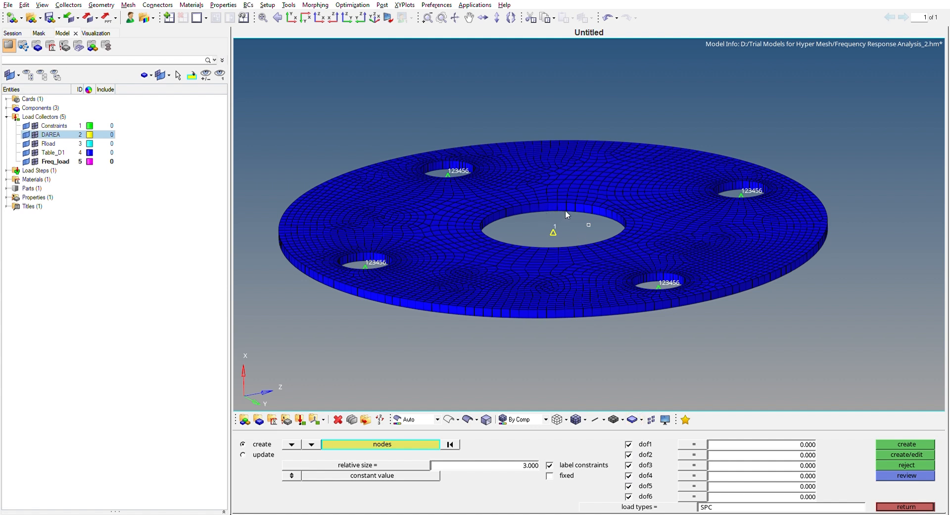
{"action": "left_click", "coordinate": [901, 505]}
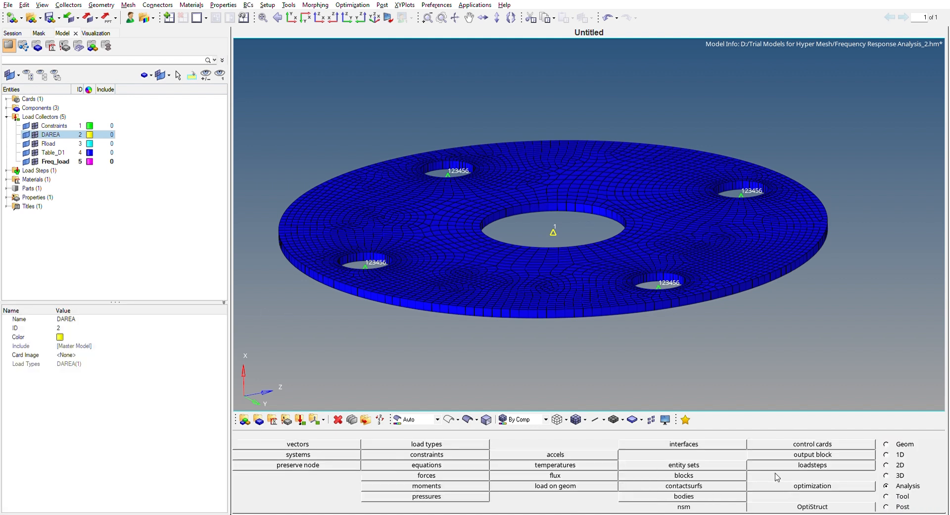
Step: Review the Table_D1 collector's axis settings and data table, and the Rload collector's RLOAD2 card
{"action": "left_click", "coordinate": [71, 234]}
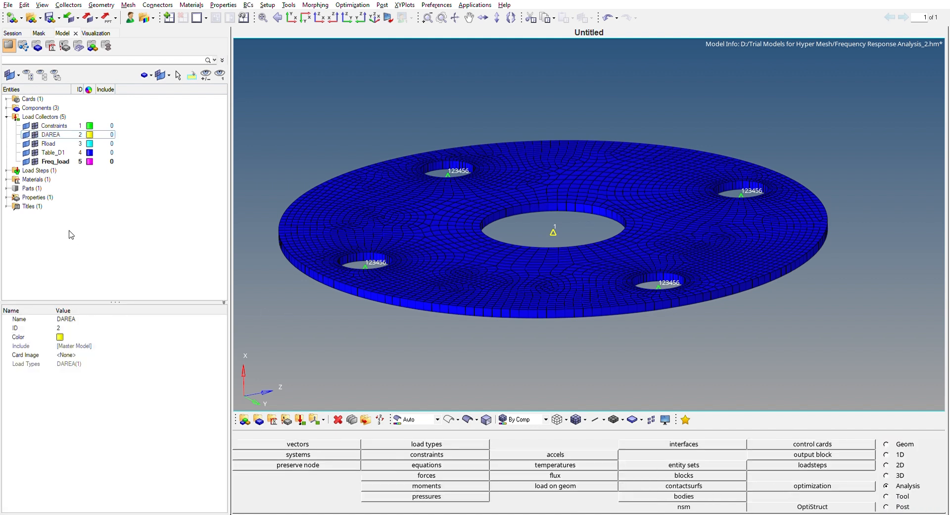
{"action": "left_click", "coordinate": [62, 152]}
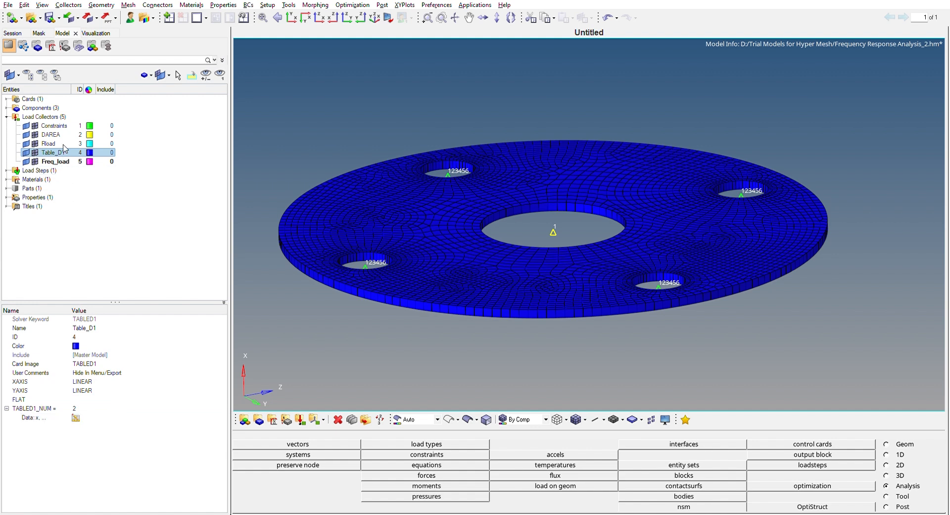
{"action": "left_click", "coordinate": [89, 381]}
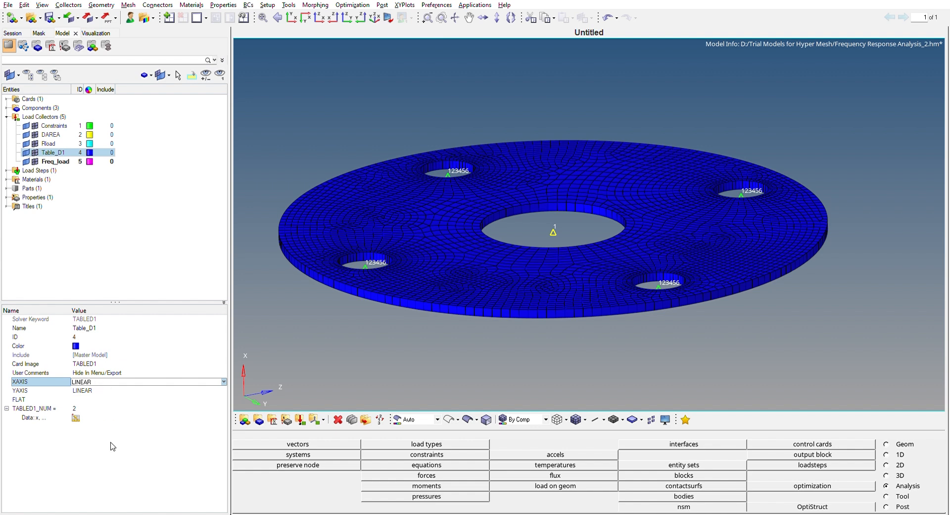
{"action": "key", "text": "Down"}
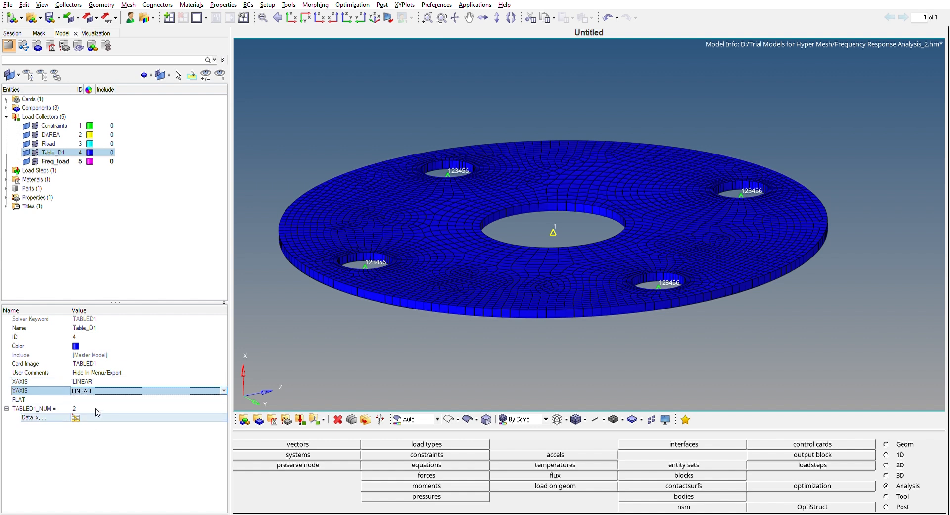
{"action": "left_click", "coordinate": [78, 416]}
{"action": "left_click", "coordinate": [76, 416]}
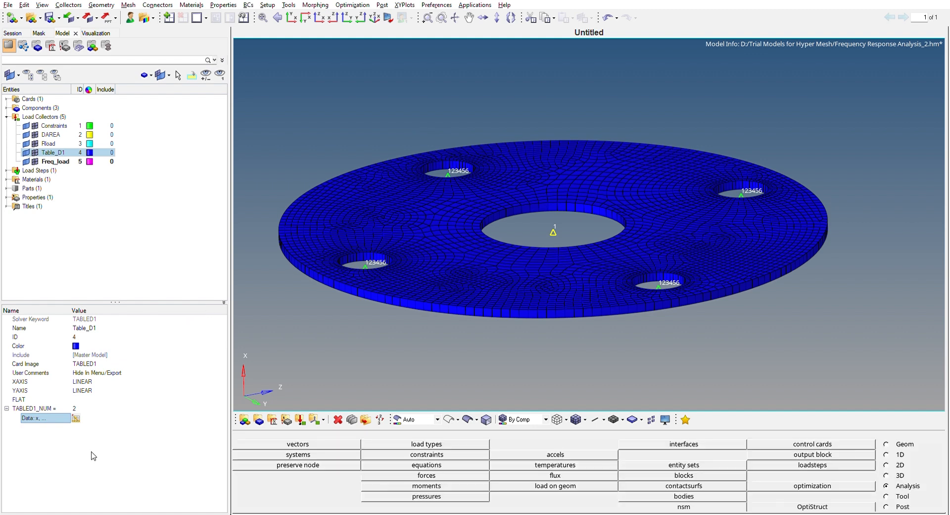
{"action": "left_click", "coordinate": [84, 399]}
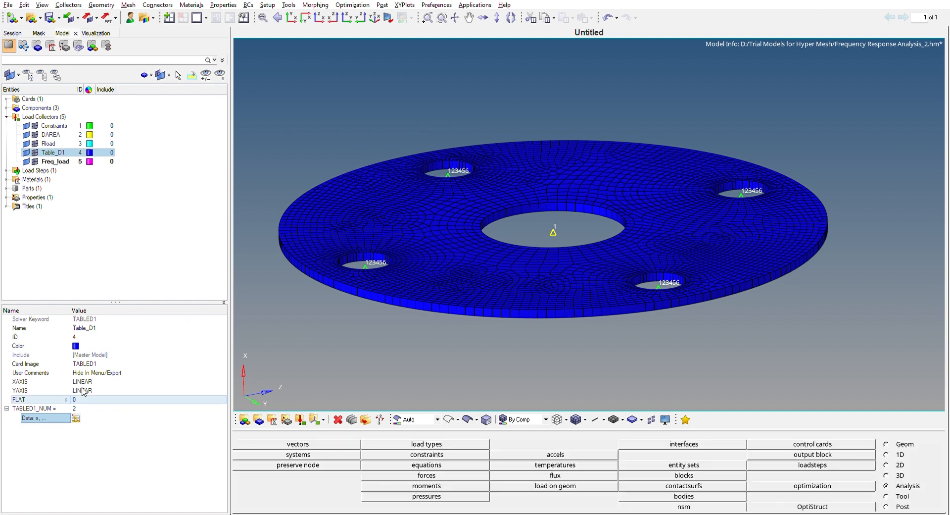
{"action": "left_click", "coordinate": [91, 266]}
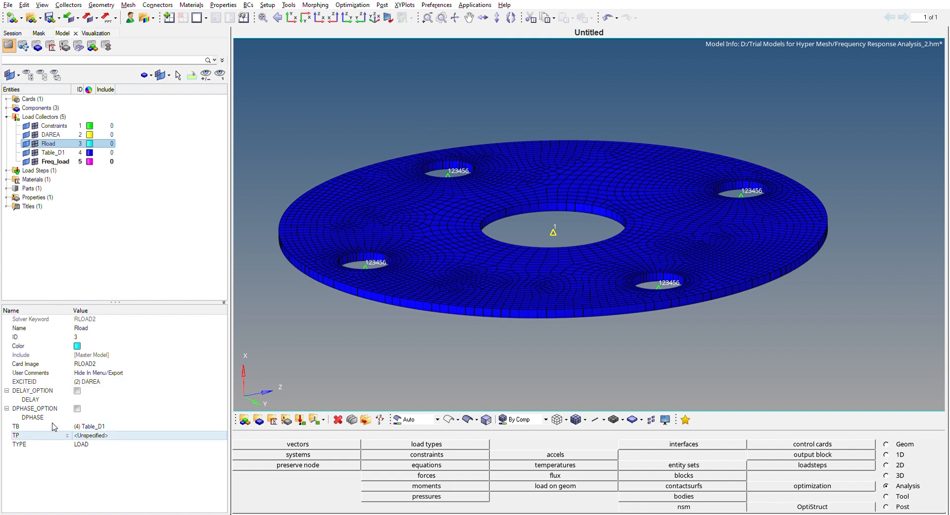
{"action": "left_click", "coordinate": [86, 250]}
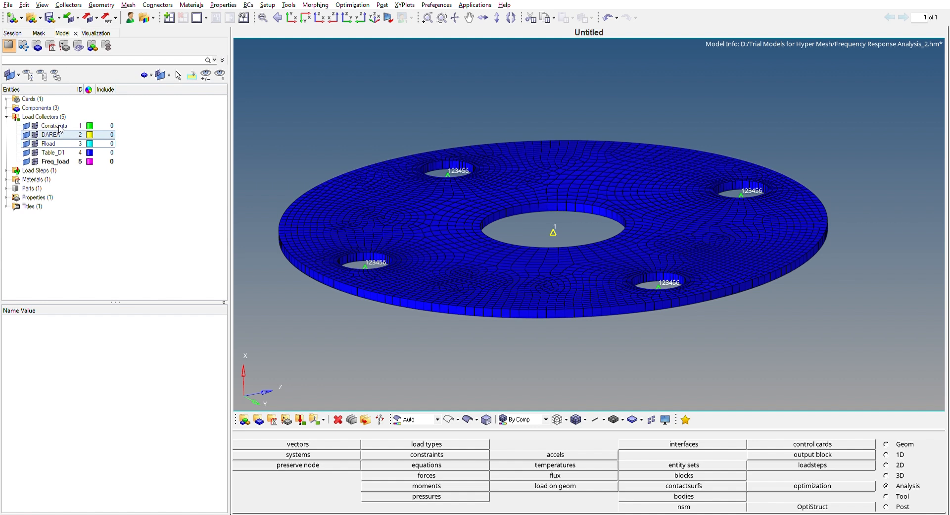
Step: Inspect the Freq_load load collector's FREQi card and its FREQ1 parameters F1, DF and NDF
{"action": "left_click", "coordinate": [66, 161]}
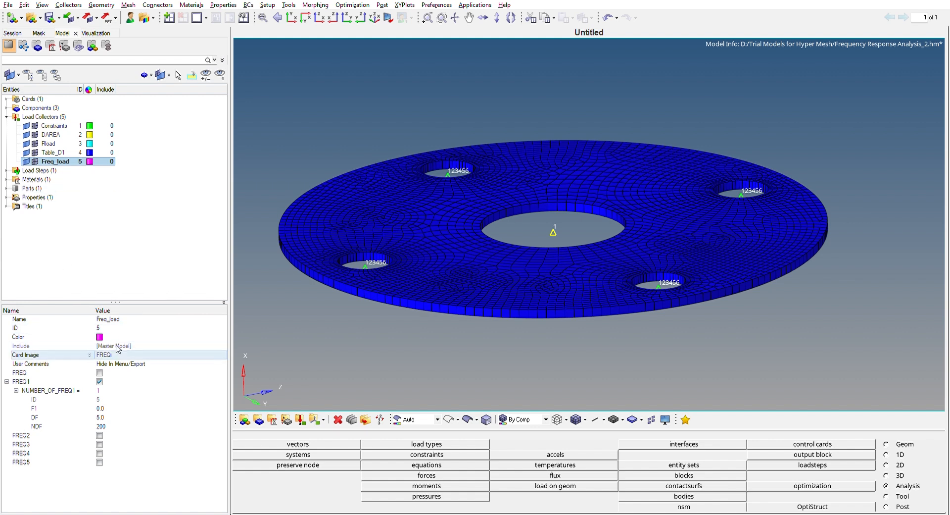
{"action": "left_click", "coordinate": [132, 350]}
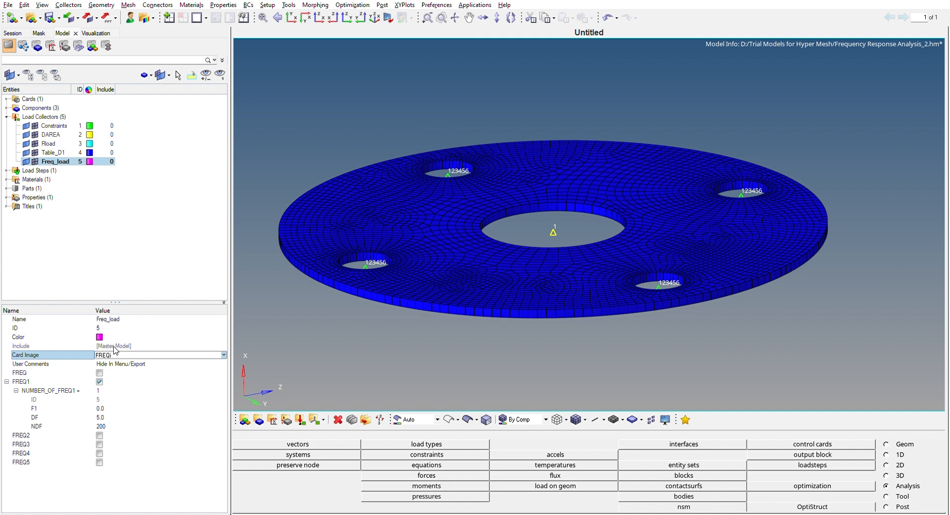
{"action": "left_click", "coordinate": [148, 262]}
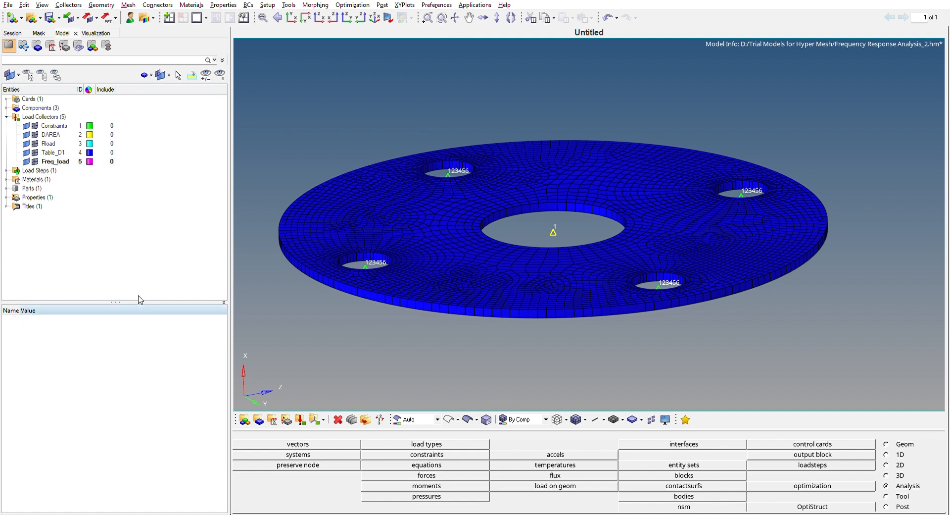
{"action": "left_click", "coordinate": [57, 160]}
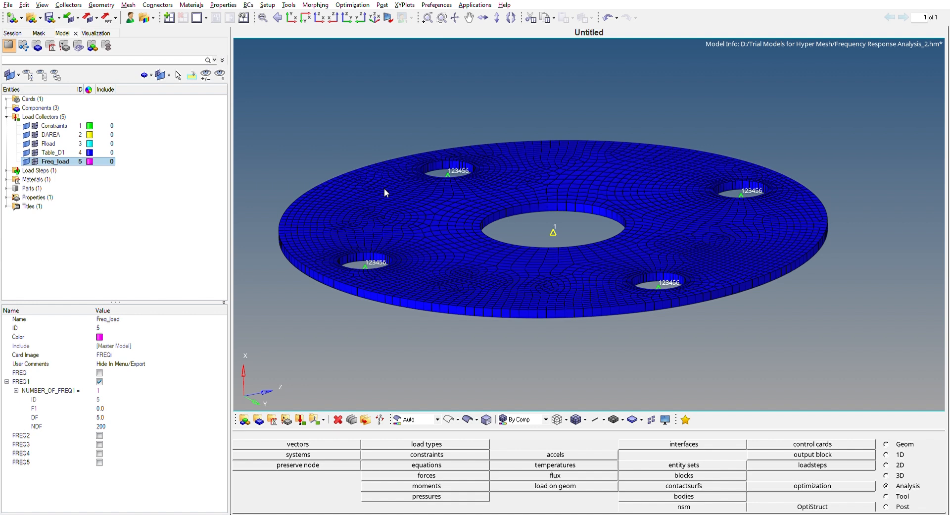
Step: Open the Freq_response load step and enlarge its property area to show more of the subcase definition
{"action": "left_click", "coordinate": [7, 116]}
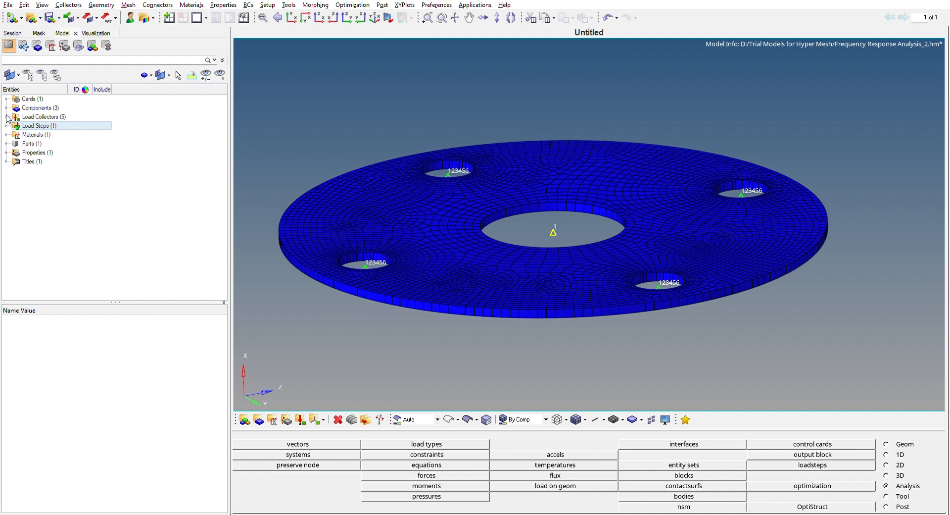
{"action": "left_click", "coordinate": [7, 125]}
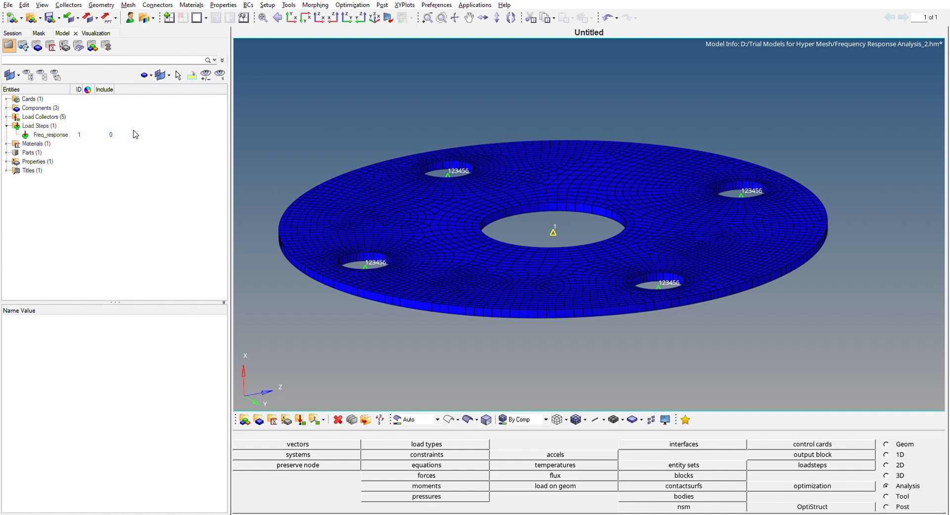
{"action": "left_click", "coordinate": [54, 134]}
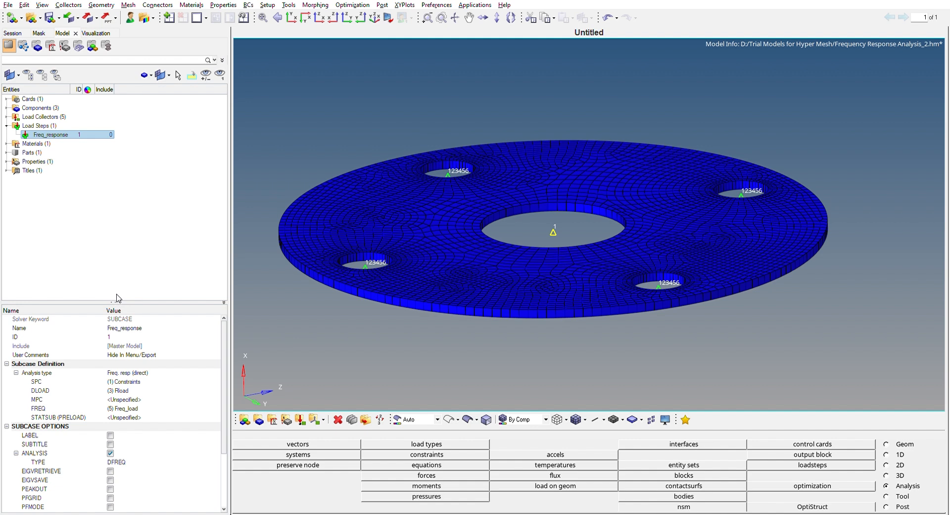
{"action": "left_click_drag", "start_coordinate": [119, 296], "coordinate": [120, 235]}
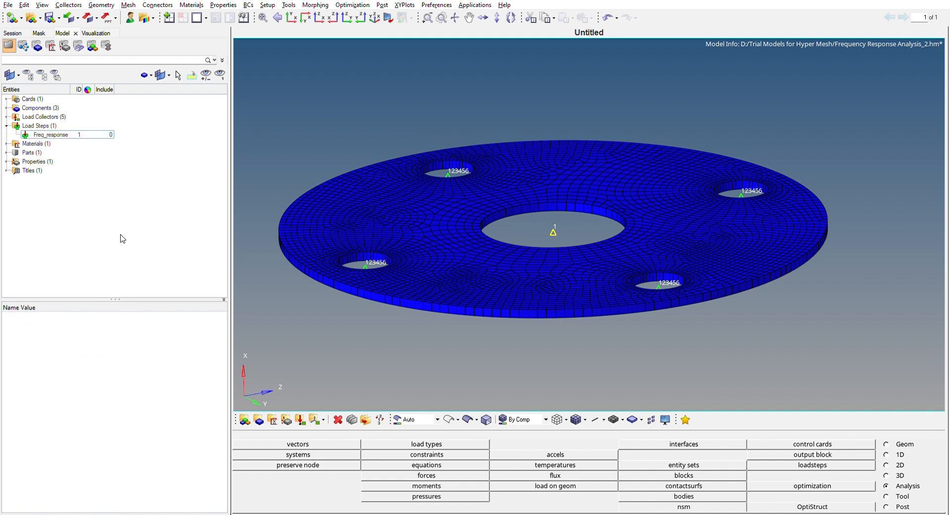
{"action": "left_click", "coordinate": [47, 131]}
{"action": "left_click_drag", "start_coordinate": [115, 298], "coordinate": [110, 222]}
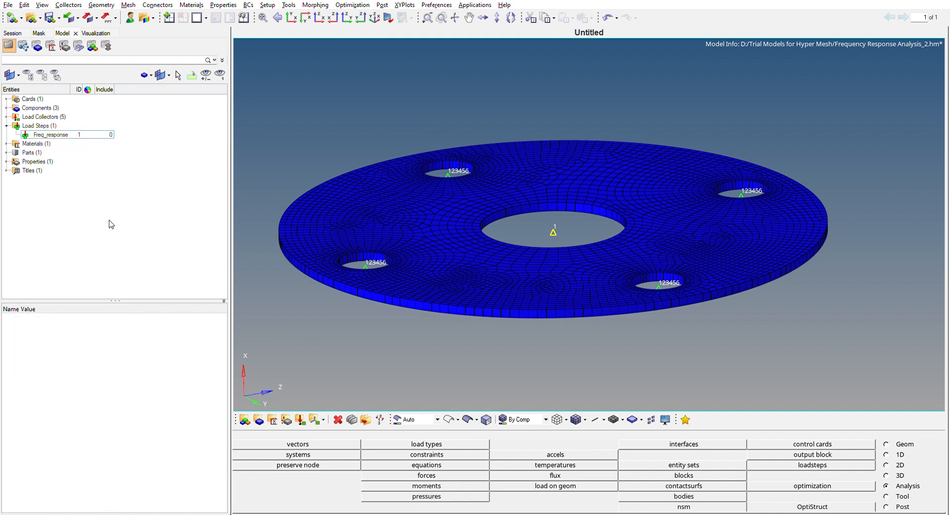
{"action": "left_click", "coordinate": [59, 134]}
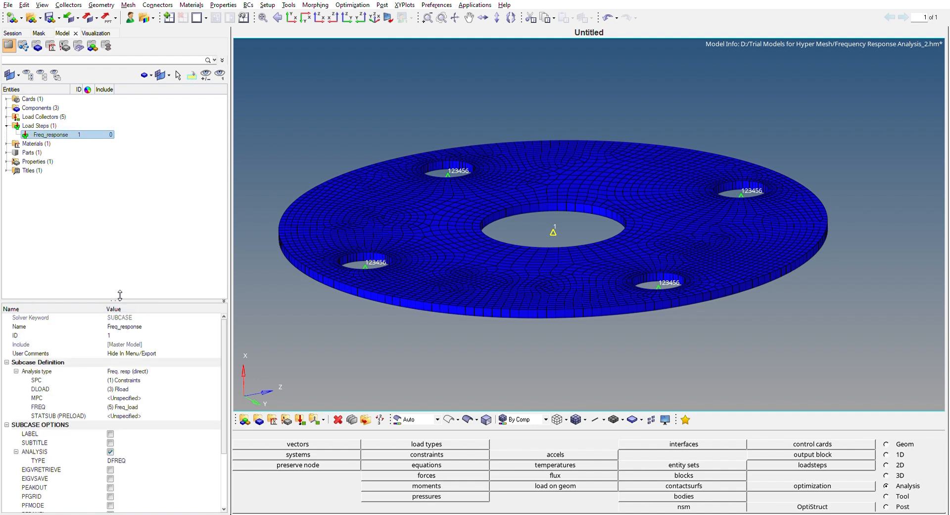
{"action": "left_click_drag", "start_coordinate": [120, 294], "coordinate": [120, 235]}
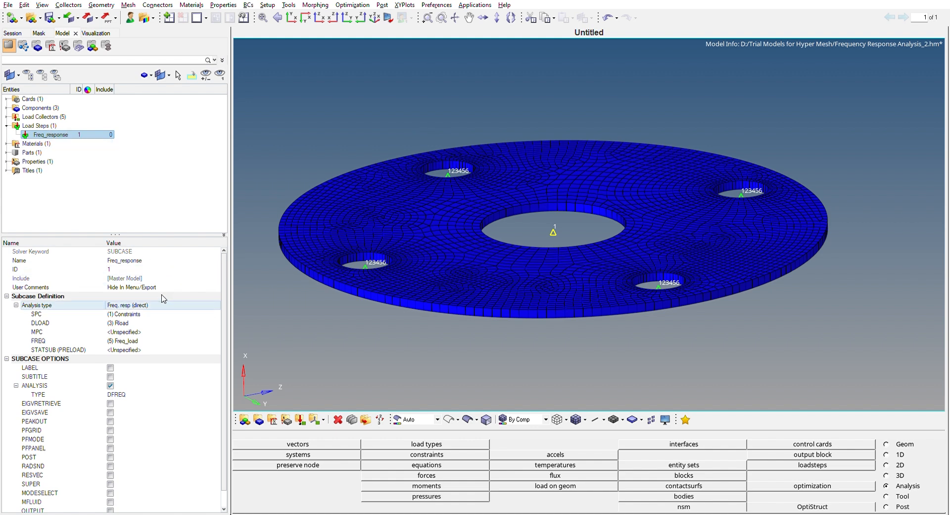
Step: Review the Freq_response load step's analysis type and its SPC reference
{"action": "left_click", "coordinate": [213, 303]}
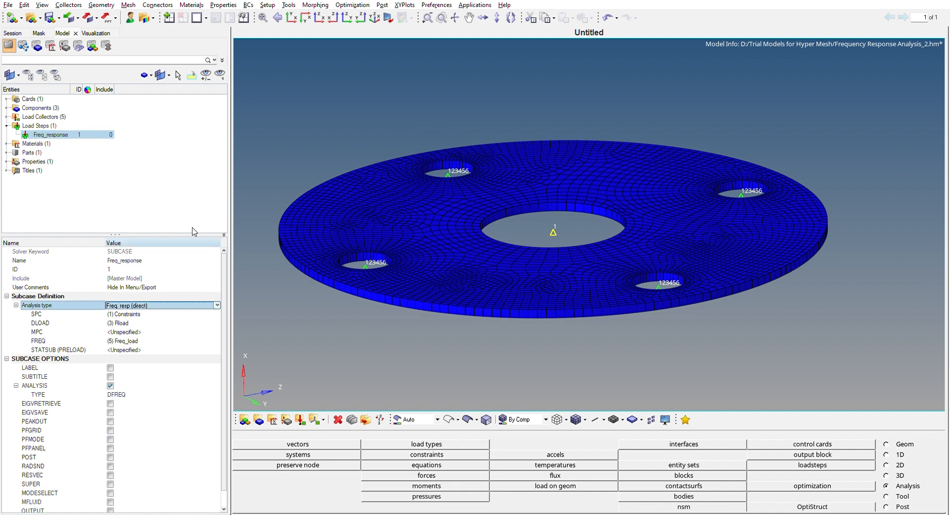
{"action": "left_click", "coordinate": [183, 206]}
{"action": "left_click", "coordinate": [53, 134]}
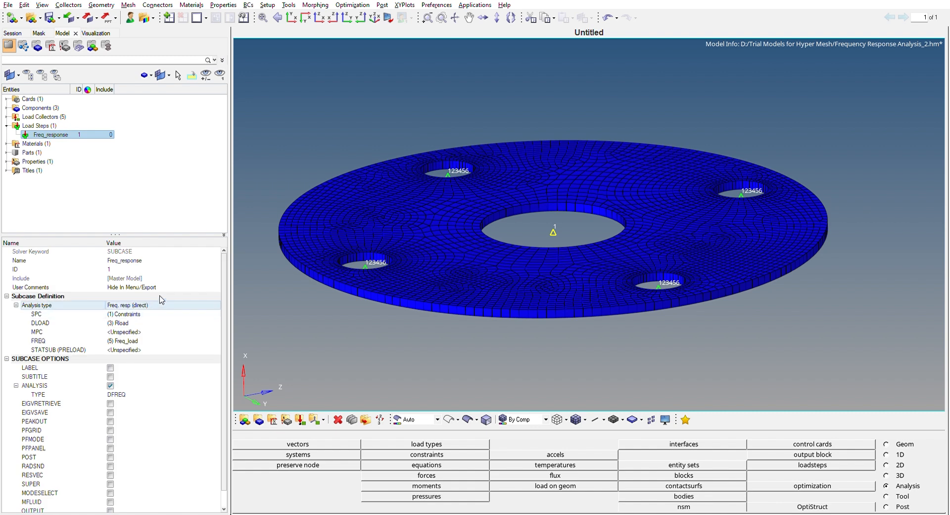
{"action": "left_click", "coordinate": [55, 313]}
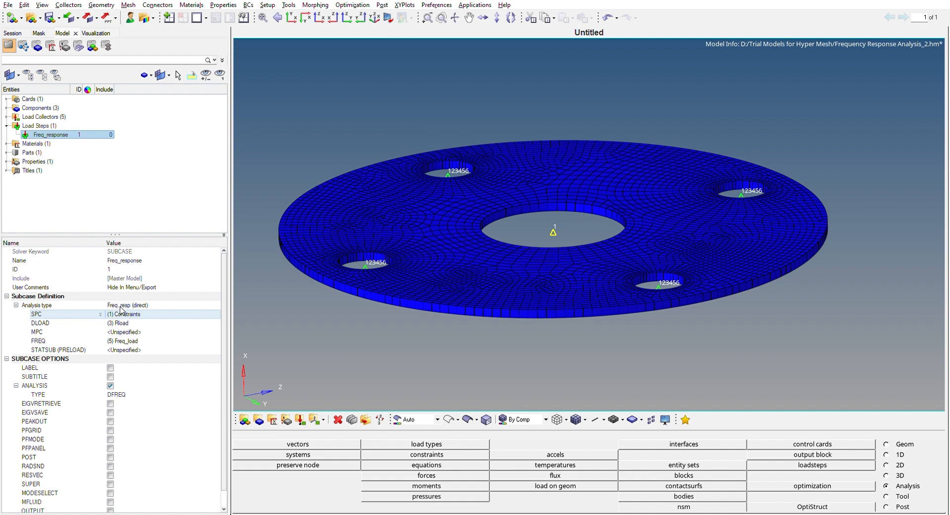
Step: Review the Freq_response load step's DLOAD and FREQ references and clear the load step selection
{"action": "key", "text": "Down"}
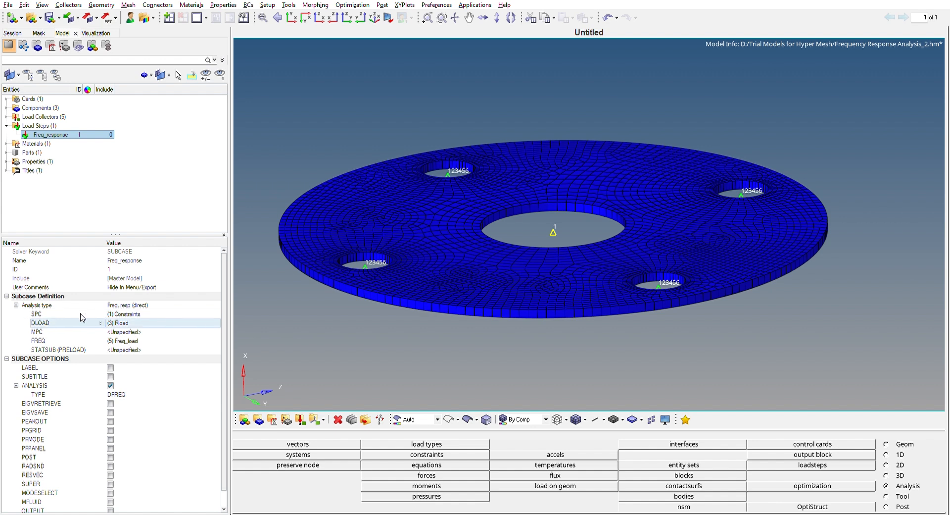
{"action": "key", "text": "Down"}
{"action": "key", "text": "Up"}
{"action": "key", "text": "Down"}
{"action": "key", "text": "Down"}
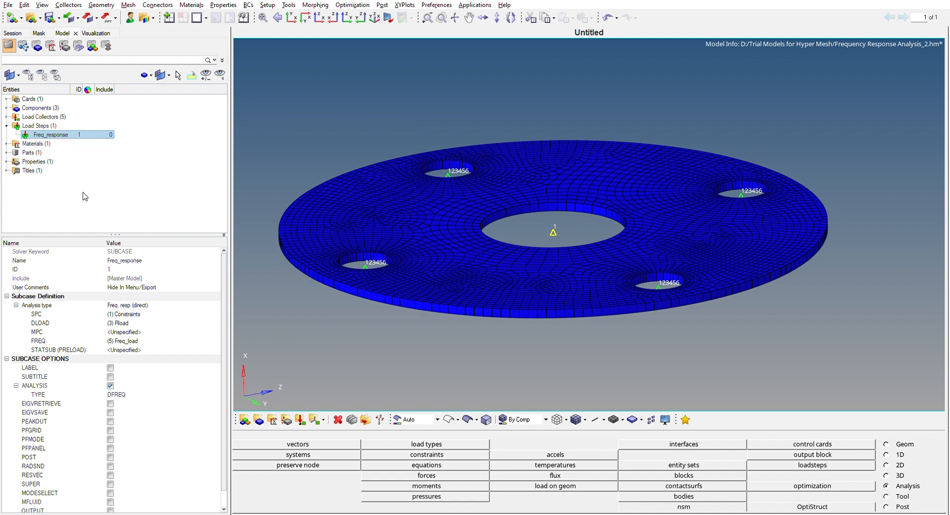
{"action": "left_click", "coordinate": [80, 211]}
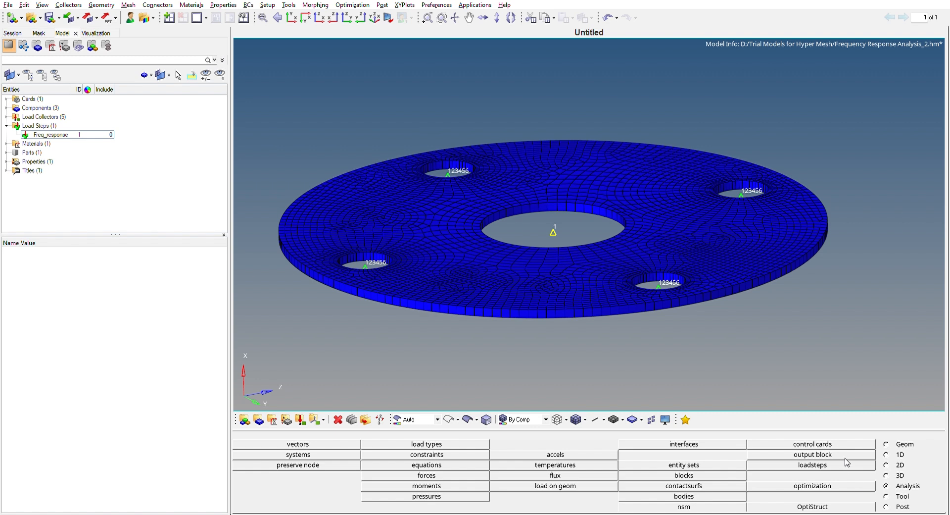
{"action": "left_click", "coordinate": [818, 435]}
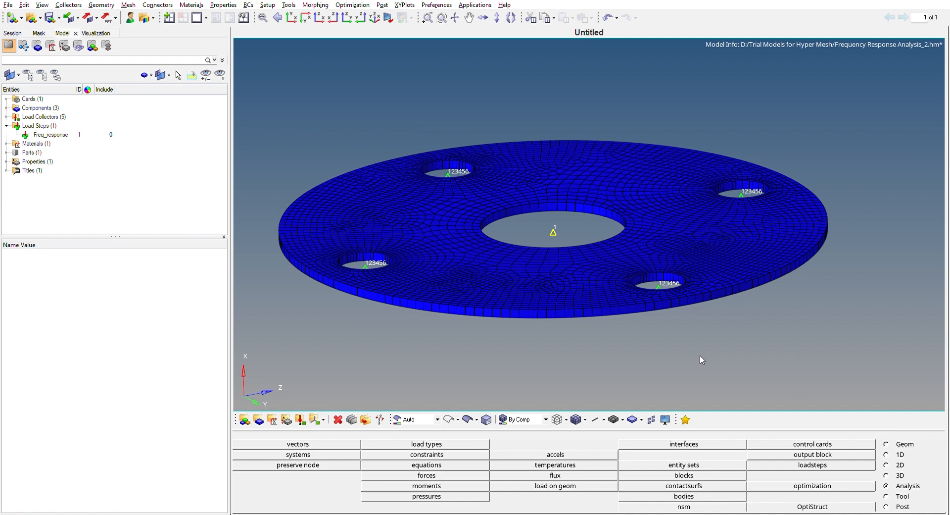
Step: Show the RBE2 component along with the surface mesh and collapse the Load Steps group in the model tree
{"action": "key", "text": "d"}
{"action": "left_click", "coordinate": [243, 465]}
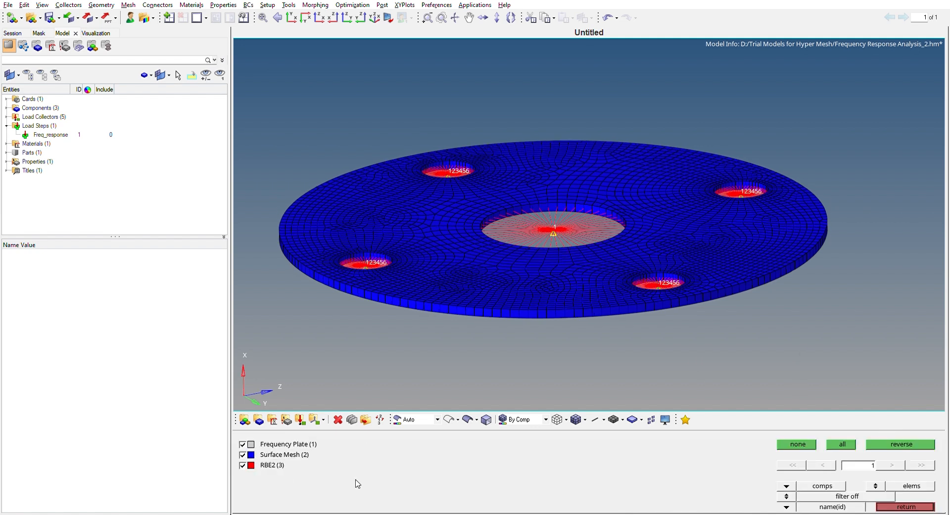
{"action": "left_click", "coordinate": [905, 506]}
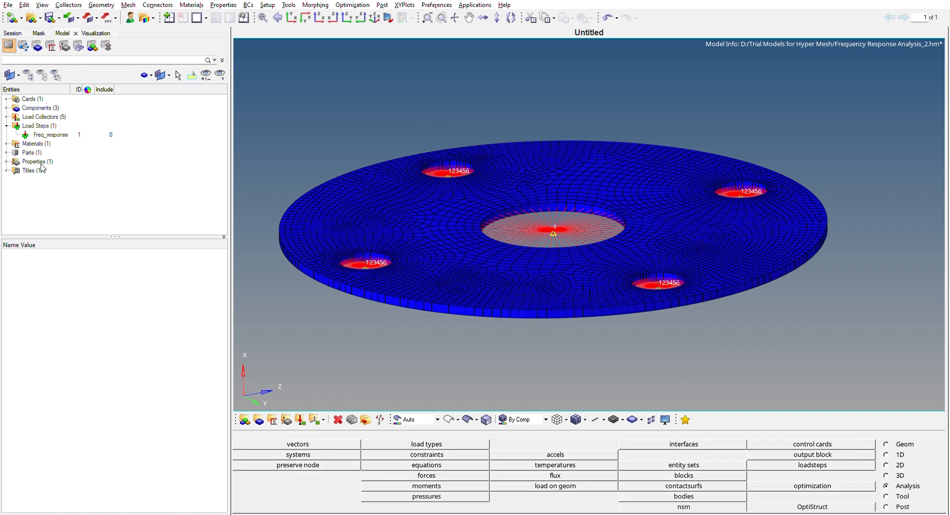
{"action": "left_click", "coordinate": [7, 126]}
{"action": "left_click", "coordinate": [6, 108]}
{"action": "left_click", "coordinate": [7, 108]}
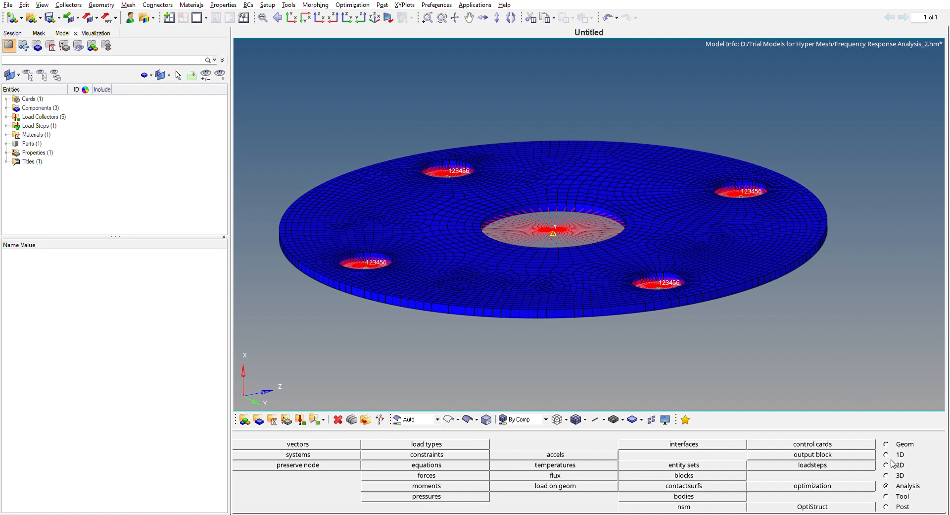
Step: Run the OptiStruct analysis on Frequency Response Analysis_2.fem, overwriting the existing file, and open the results in HyperView
{"action": "left_click", "coordinate": [857, 506]}
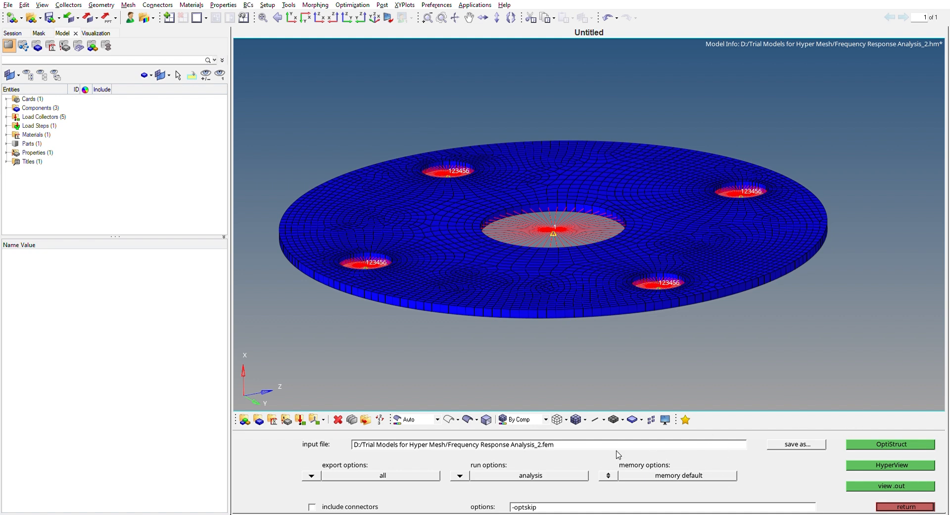
{"action": "left_click", "coordinate": [889, 440]}
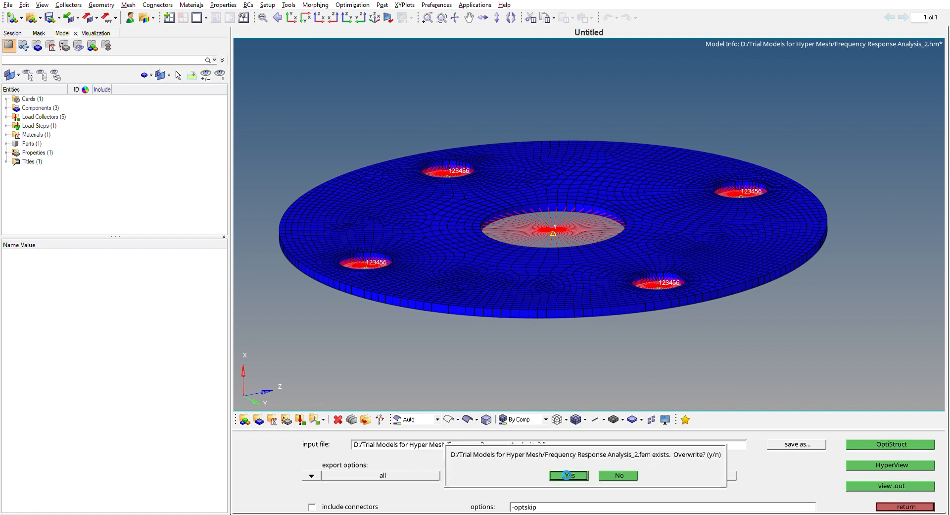
{"action": "left_click", "coordinate": [567, 475]}
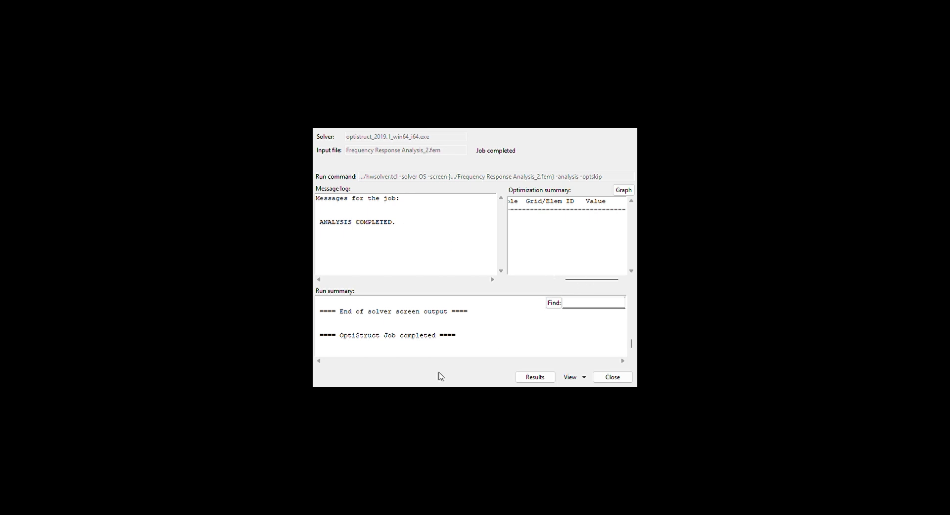
{"action": "left_click", "coordinate": [536, 377]}
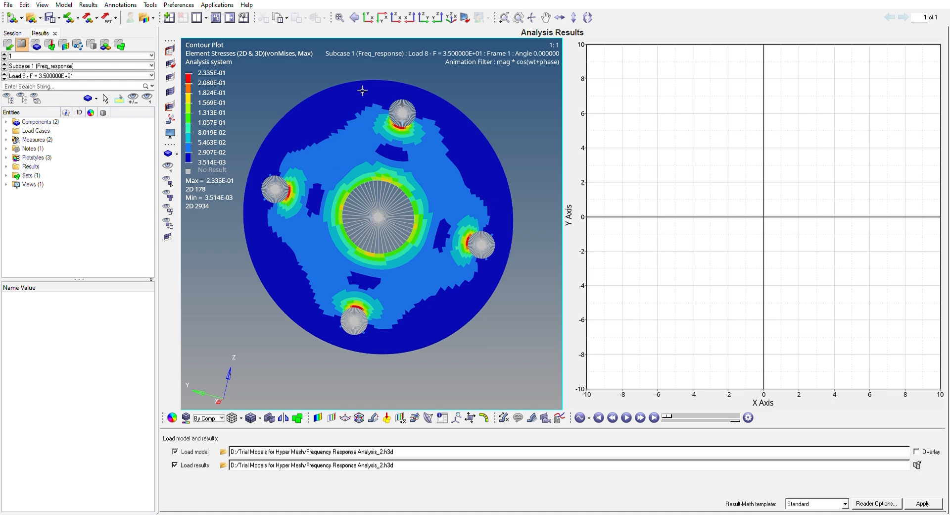
Step: Contour the Displacement magnitude and view it for Load 164 (F = 8.150000E+02) and Load 196 (F = 9.750000E+02)
{"action": "left_click", "coordinate": [317, 416]}
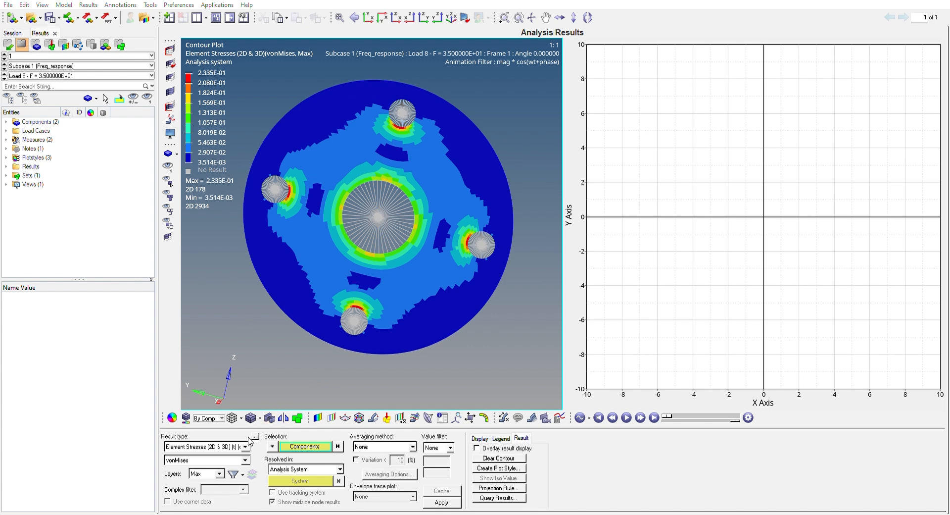
{"action": "scroll", "coordinate": [220, 448], "scroll_direction": "up", "scroll_amount": 1}
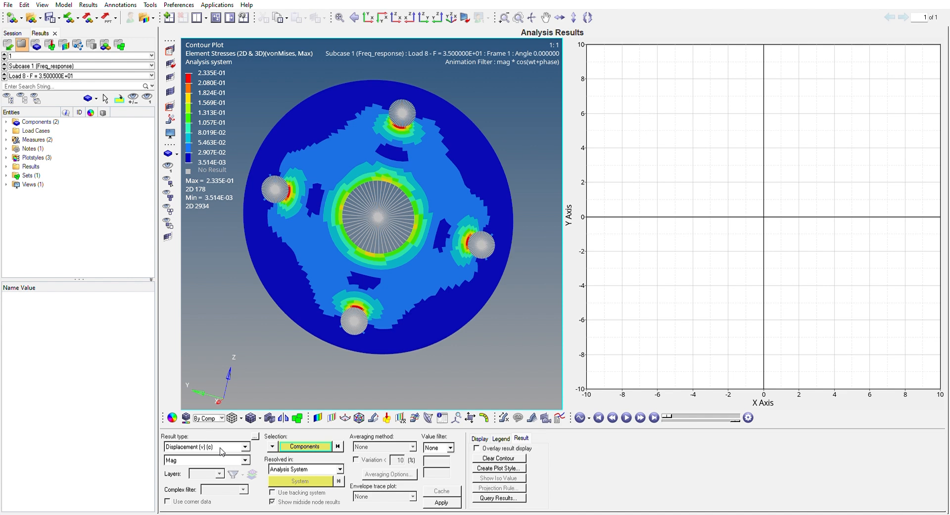
{"action": "left_click", "coordinate": [435, 501]}
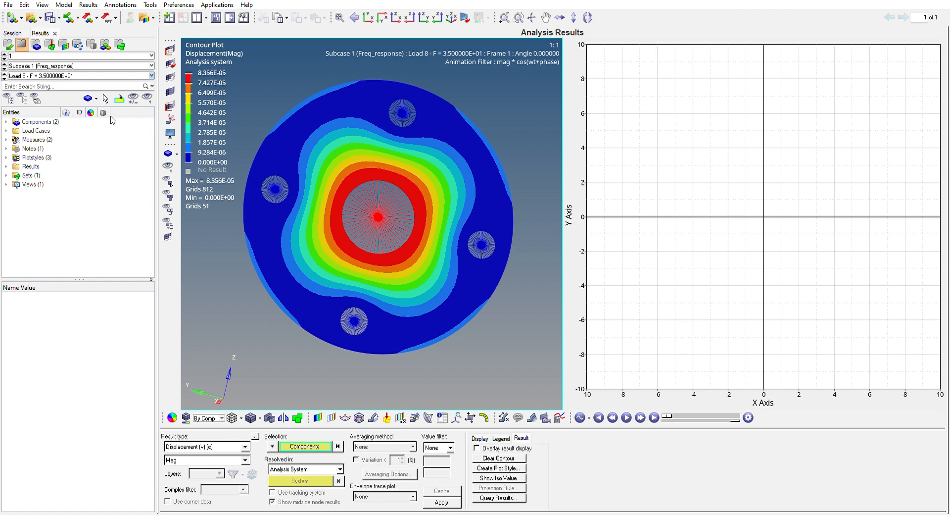
{"action": "left_click", "coordinate": [56, 84]}
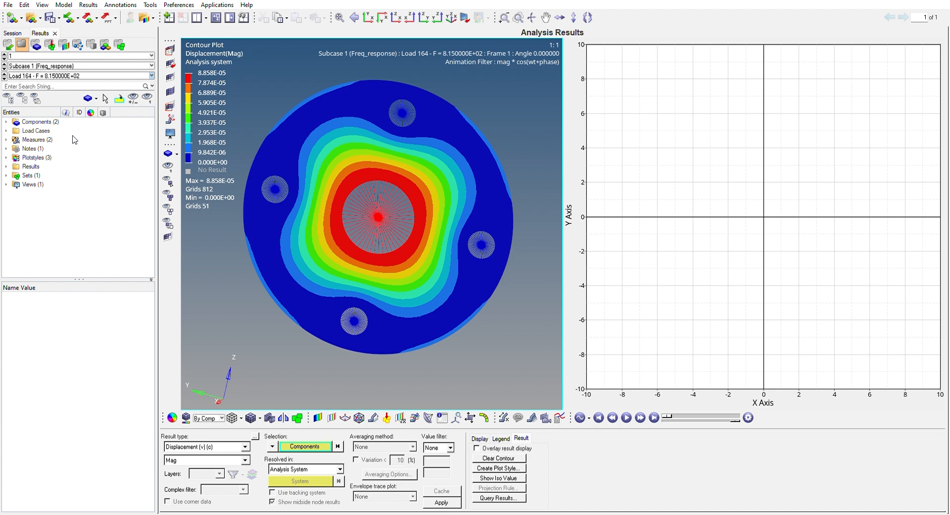
{"action": "left_click", "coordinate": [73, 136]}
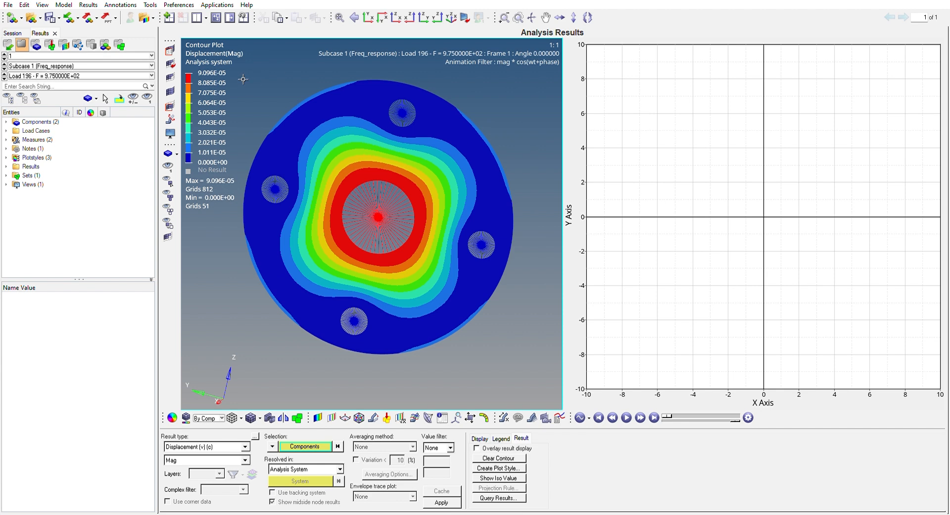
Step: Contour the von Mises Element Stresses (2D & 3D) and display them for Load 84 (F = 4.150000E+02)
{"action": "left_click", "coordinate": [242, 455]}
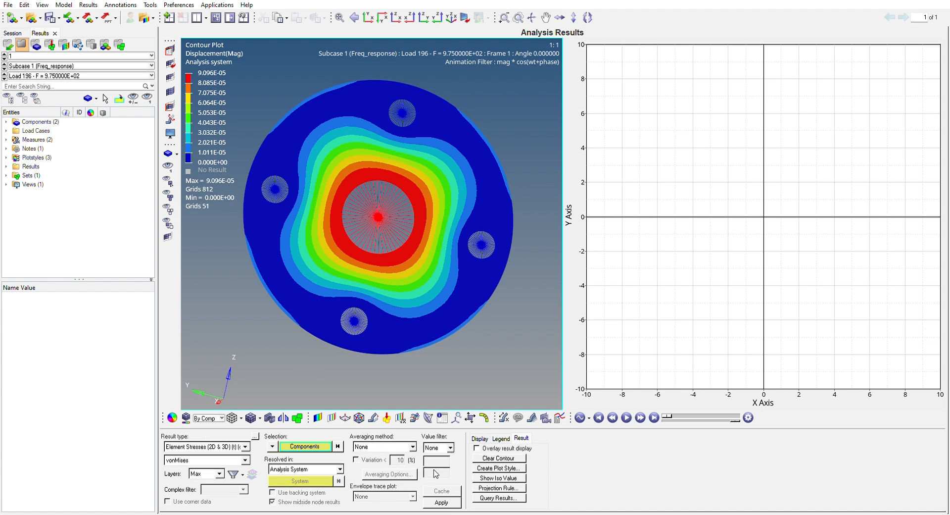
{"action": "left_click", "coordinate": [439, 499]}
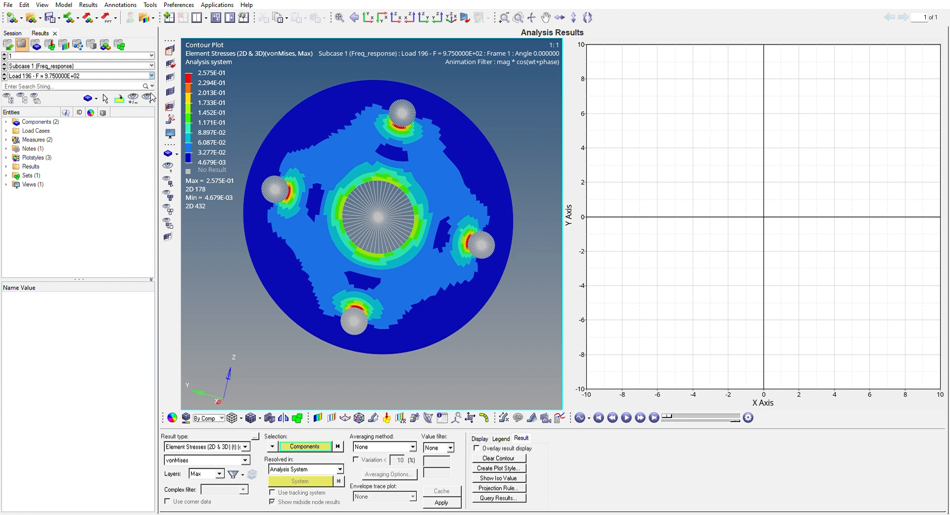
{"action": "left_click", "coordinate": [37, 85]}
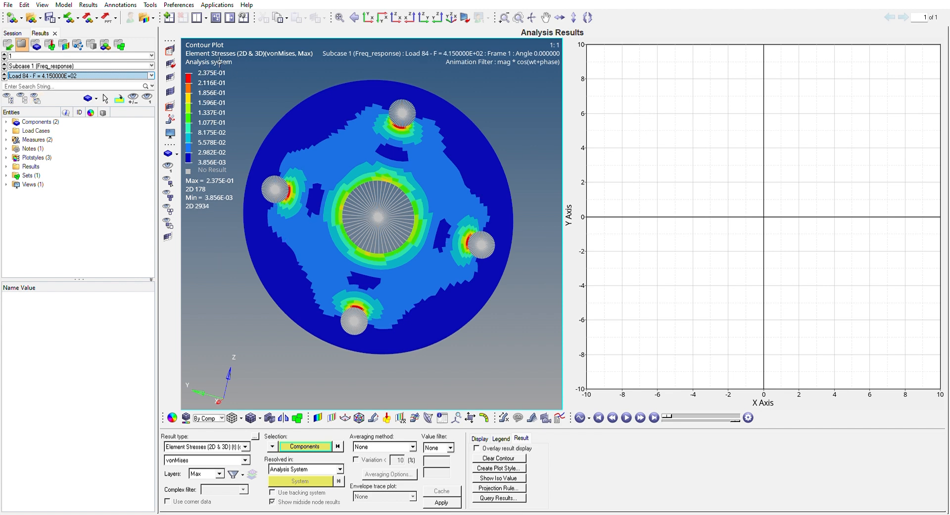
{"action": "left_click", "coordinate": [226, 277]}
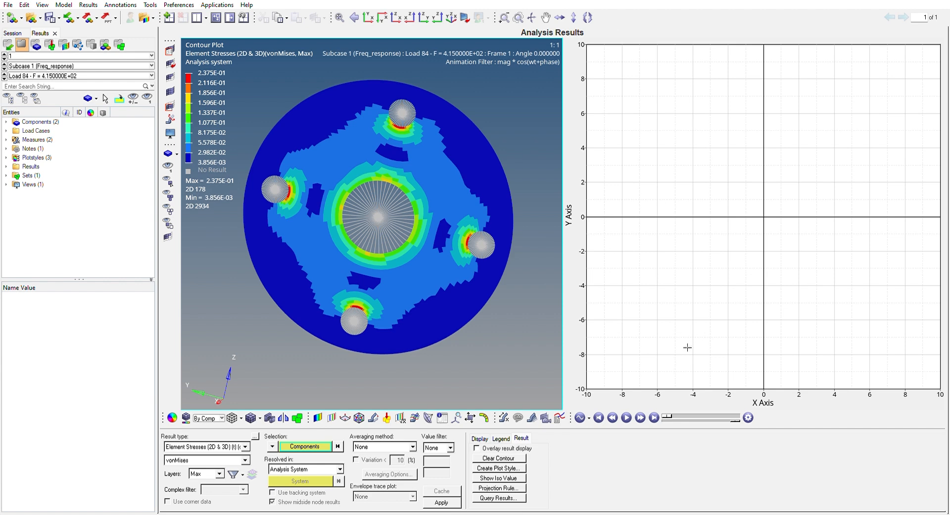
Step: Activate the empty XY plot and choose Displacement (Grids) of node N1466 as the Y data
{"action": "left_click", "coordinate": [672, 350]}
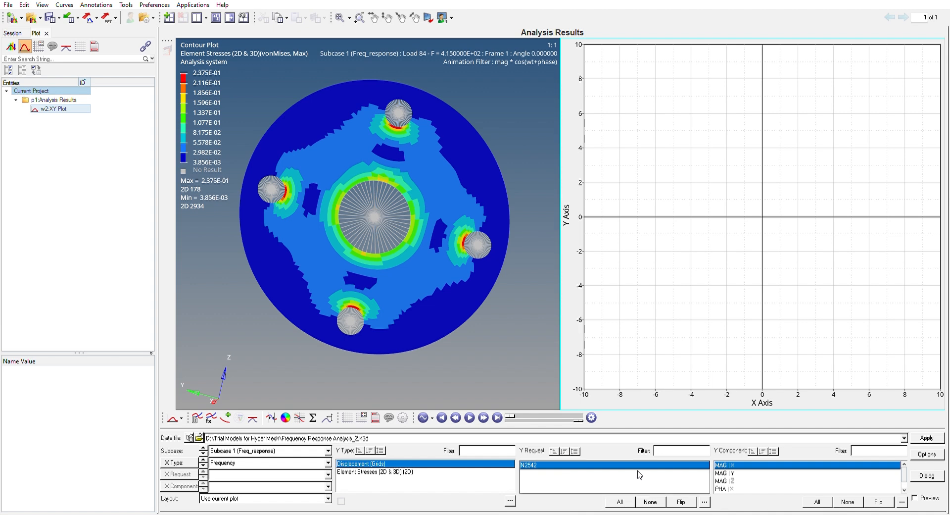
{"action": "left_click", "coordinate": [453, 461]}
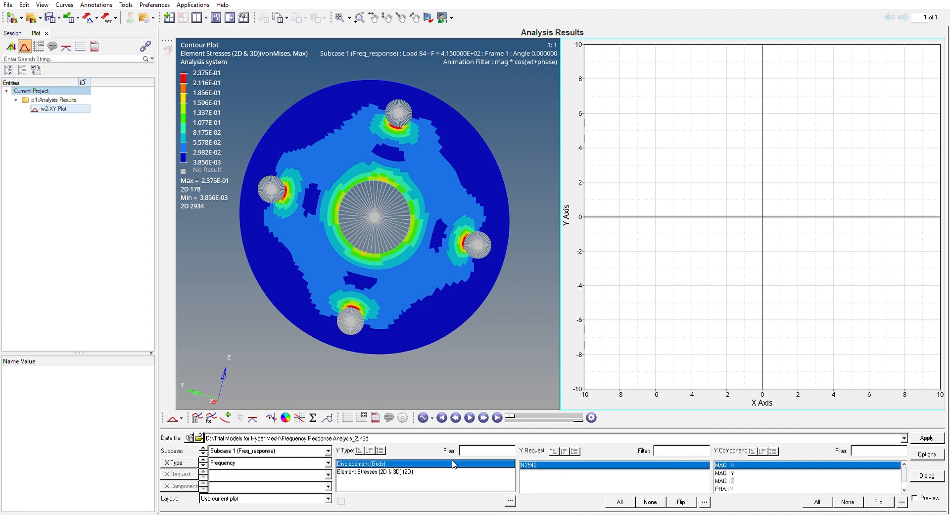
{"action": "left_click", "coordinate": [380, 464]}
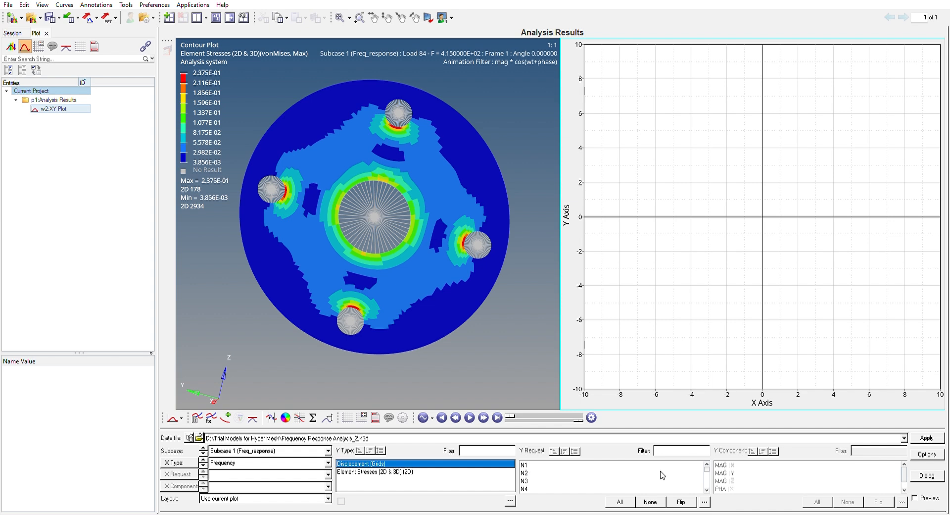
{"action": "left_click_drag", "start_coordinate": [708, 467], "coordinate": [709, 475]}
{"action": "scroll", "coordinate": [709, 475], "scroll_direction": "down", "scroll_amount": 3}
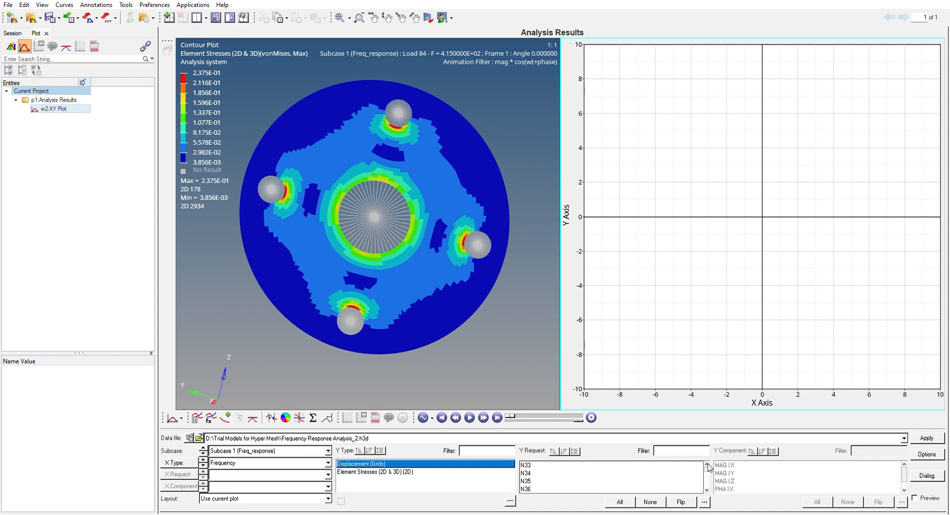
{"action": "left_click", "coordinate": [708, 473]}
{"action": "left_click_drag", "start_coordinate": [707, 472], "coordinate": [708, 476]}
{"action": "left_click", "coordinate": [539, 473]}
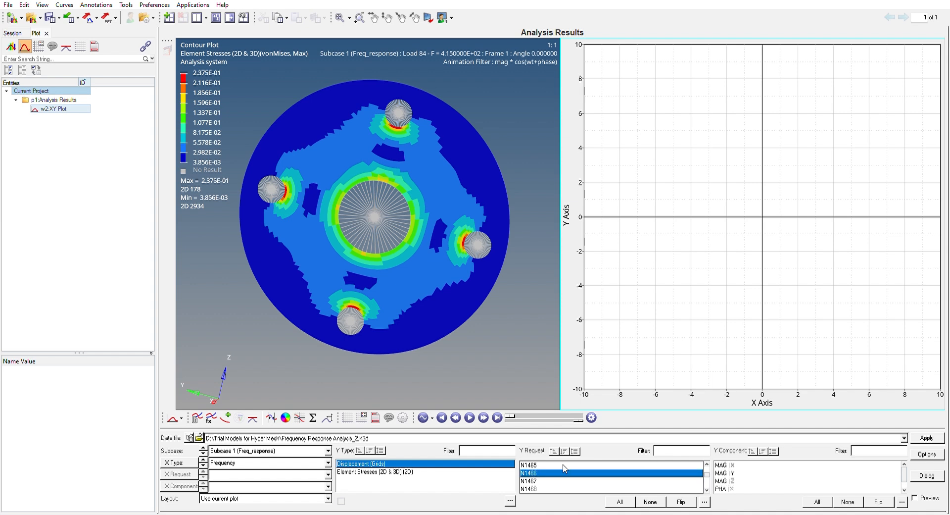
Step: Preview the MAG | X displacement curve of node N1466 over frequency and switch the preview off
{"action": "left_click", "coordinate": [741, 464]}
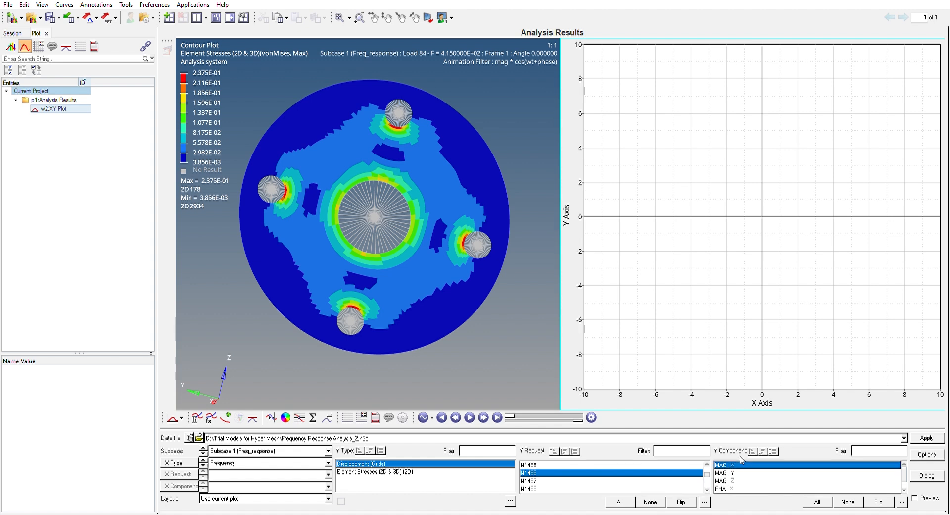
{"action": "left_click", "coordinate": [915, 497]}
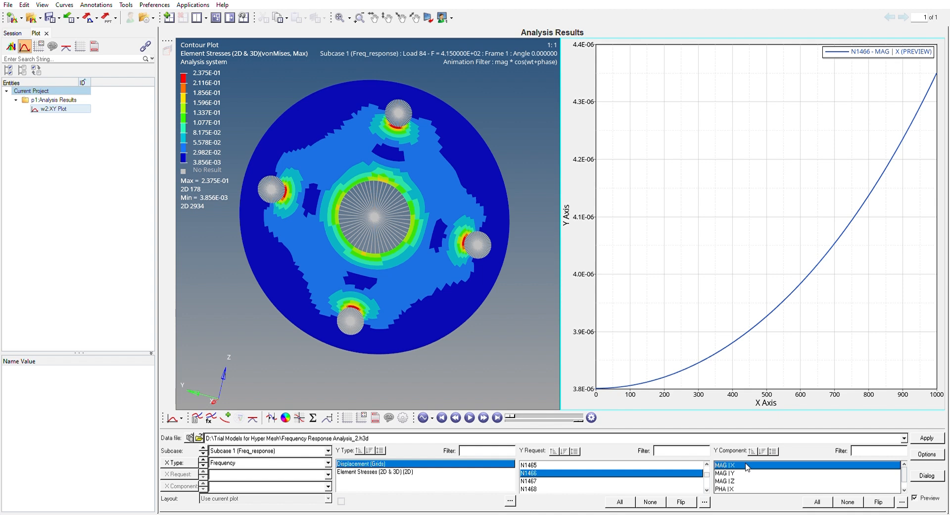
{"action": "left_click", "coordinate": [914, 497]}
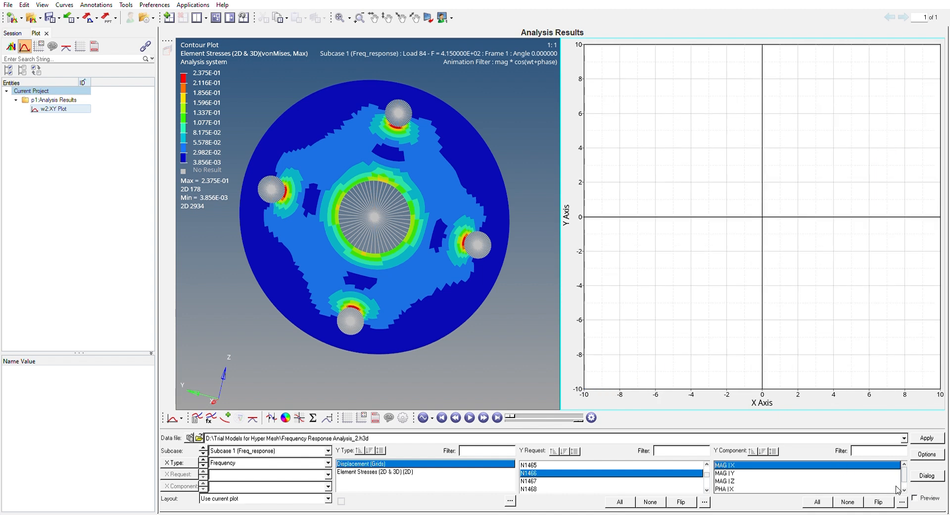
Step: Preview the MAG | Y displacement curve of node N1466 and switch the preview off
{"action": "left_click", "coordinate": [731, 473]}
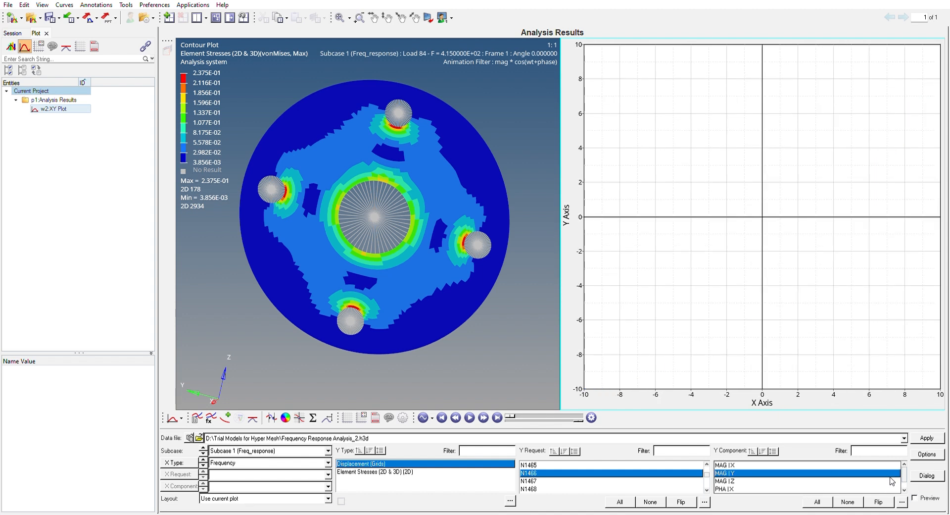
{"action": "left_click", "coordinate": [914, 496]}
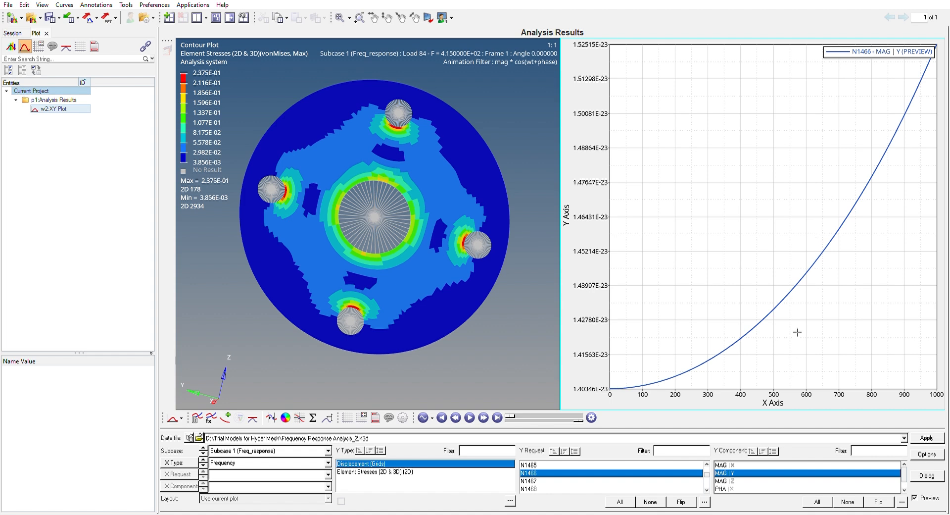
{"action": "left_click", "coordinate": [914, 497]}
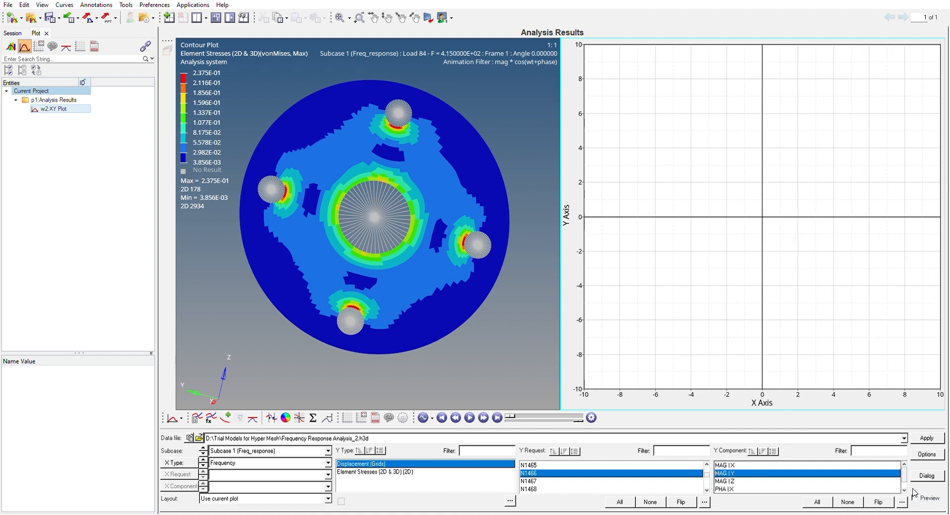
Step: Plot the MAG | X displacement of node N1466 against frequency in the XY plot, previewing it before applying
{"action": "left_click", "coordinate": [765, 464]}
{"action": "left_click", "coordinate": [915, 497]}
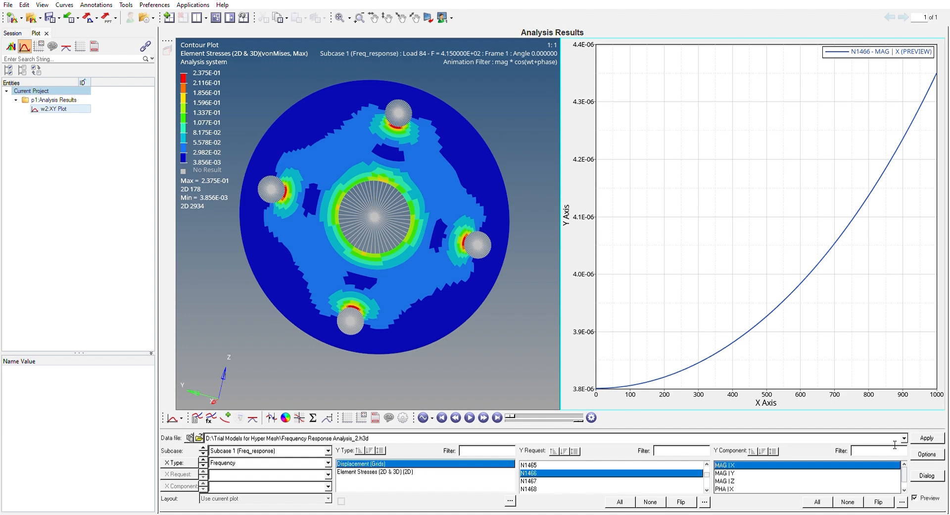
{"action": "left_click", "coordinate": [926, 435]}
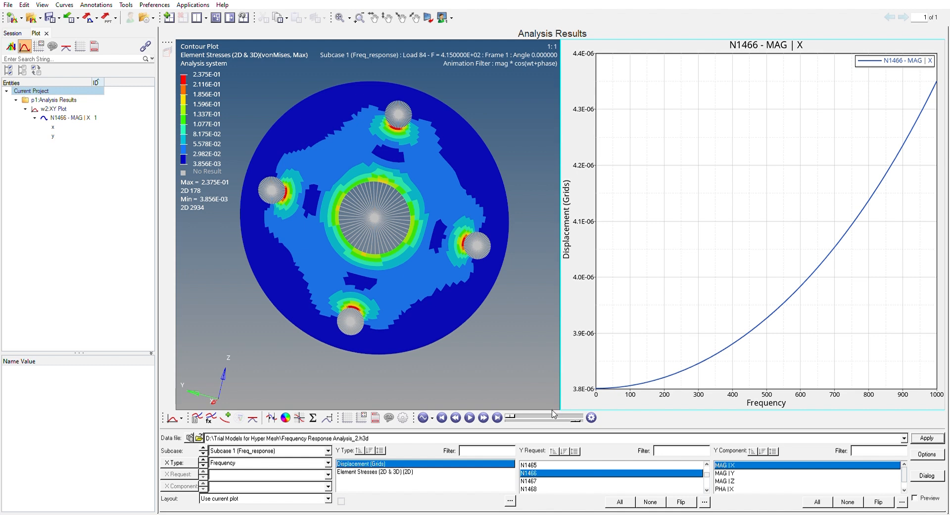
{"action": "left_click_drag", "start_coordinate": [574, 420], "coordinate": [505, 415]}
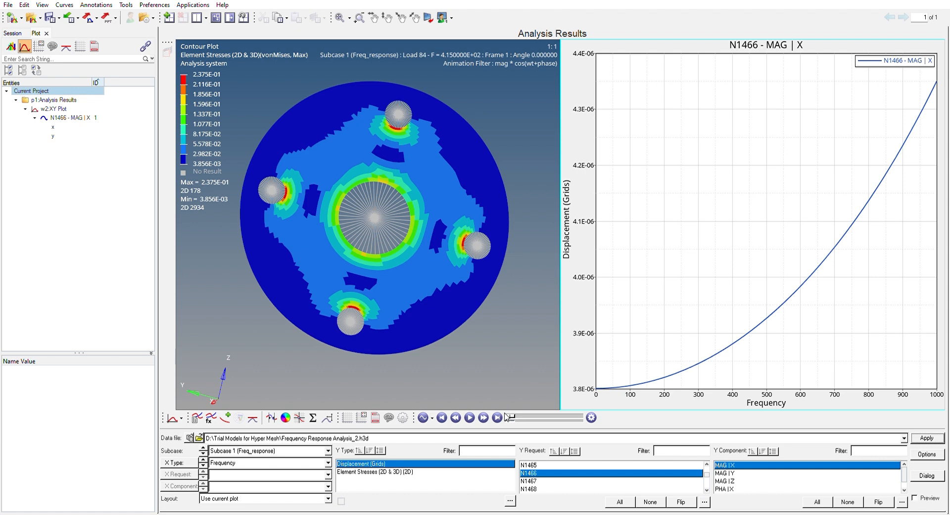